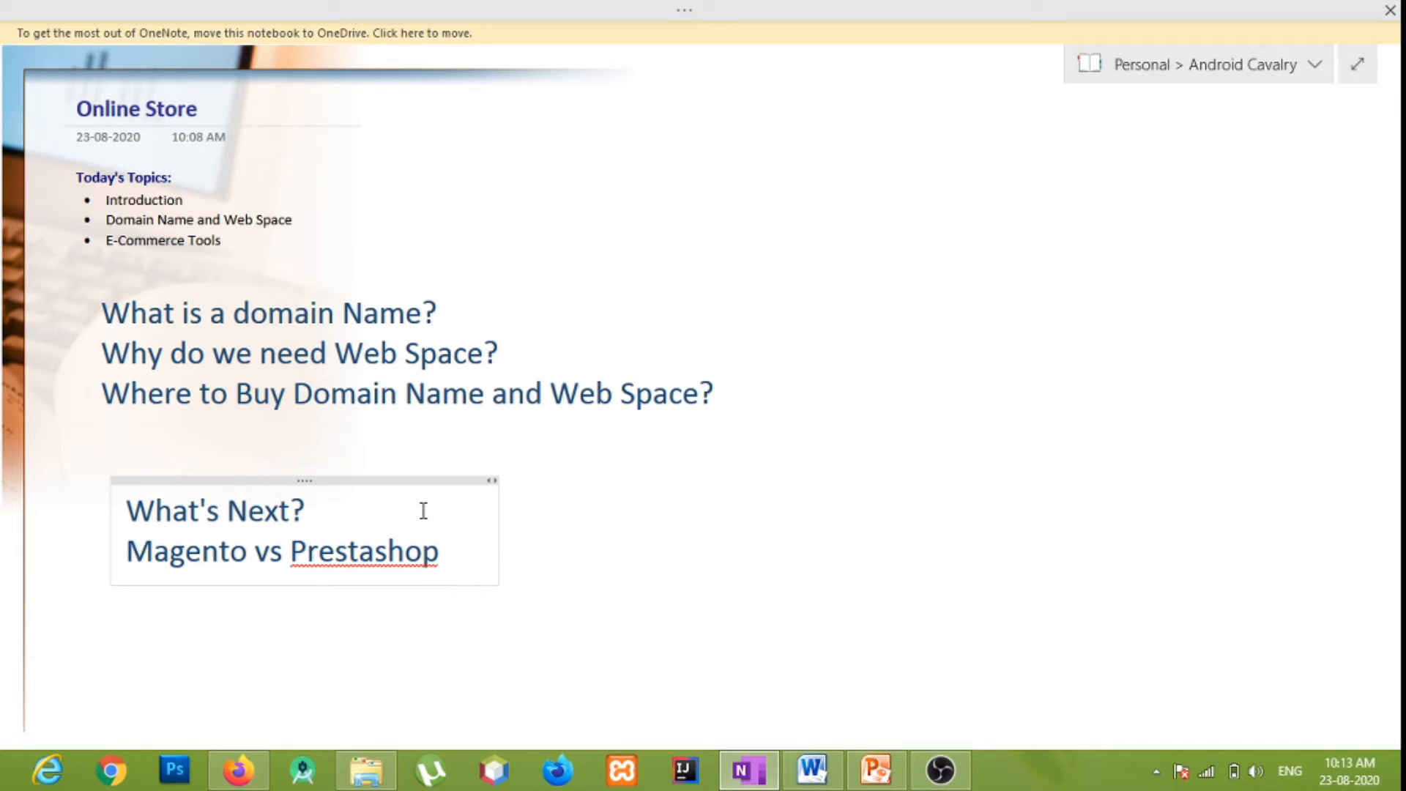
Step: Switch to Firefox and open the GoDaddy website
left_click(239, 771)
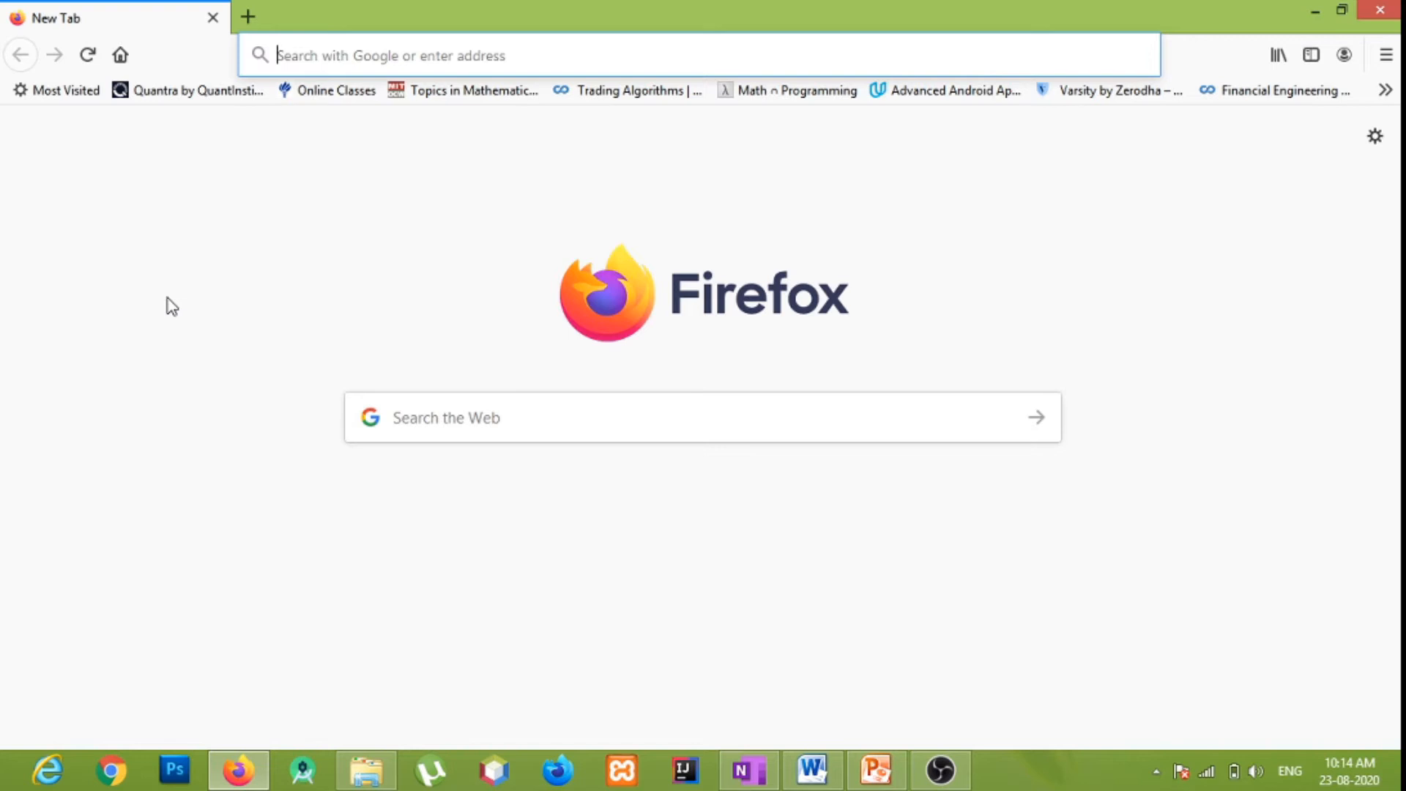
type("godaddy")
key("Return")
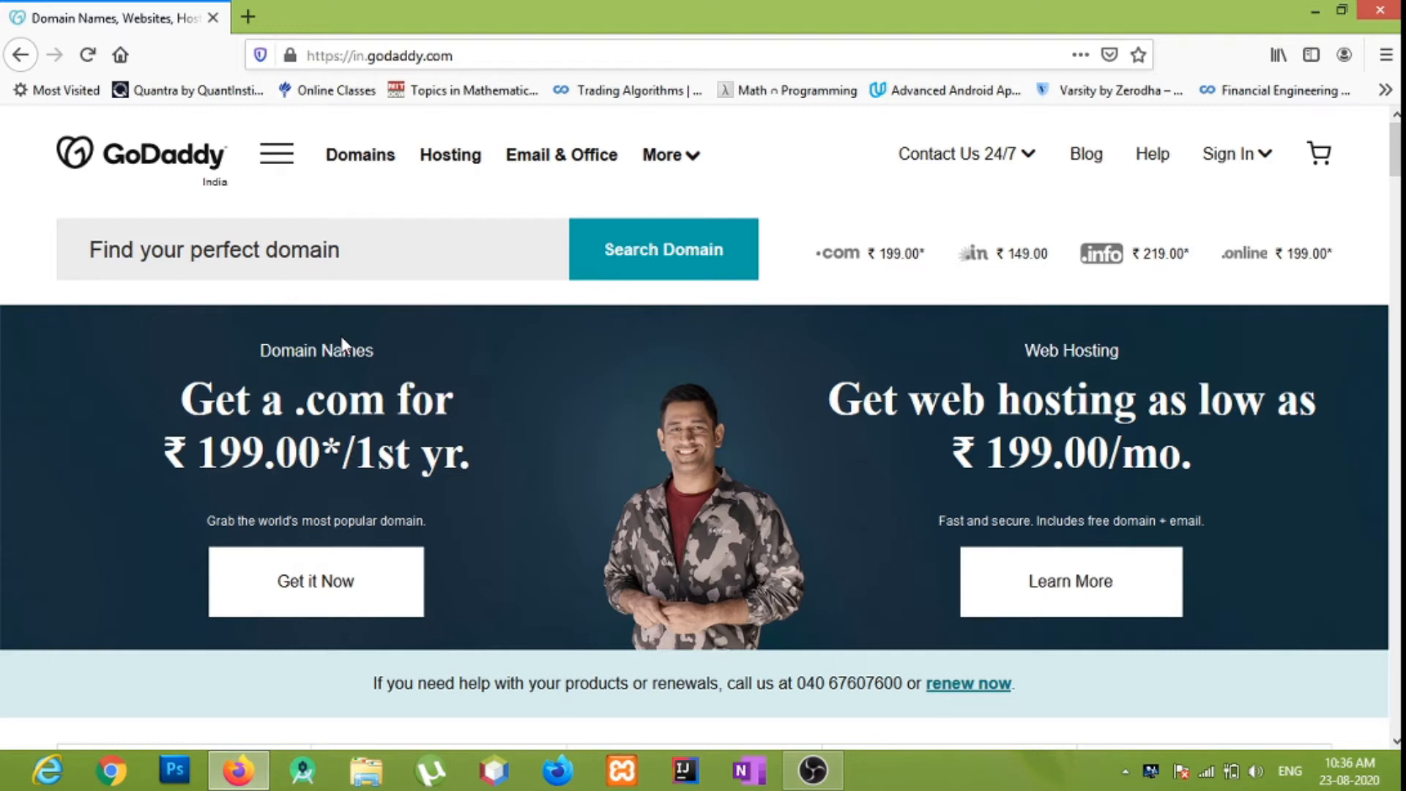
Step: Check on GoDaddy whether the domain myshop.com is available
type("mys")
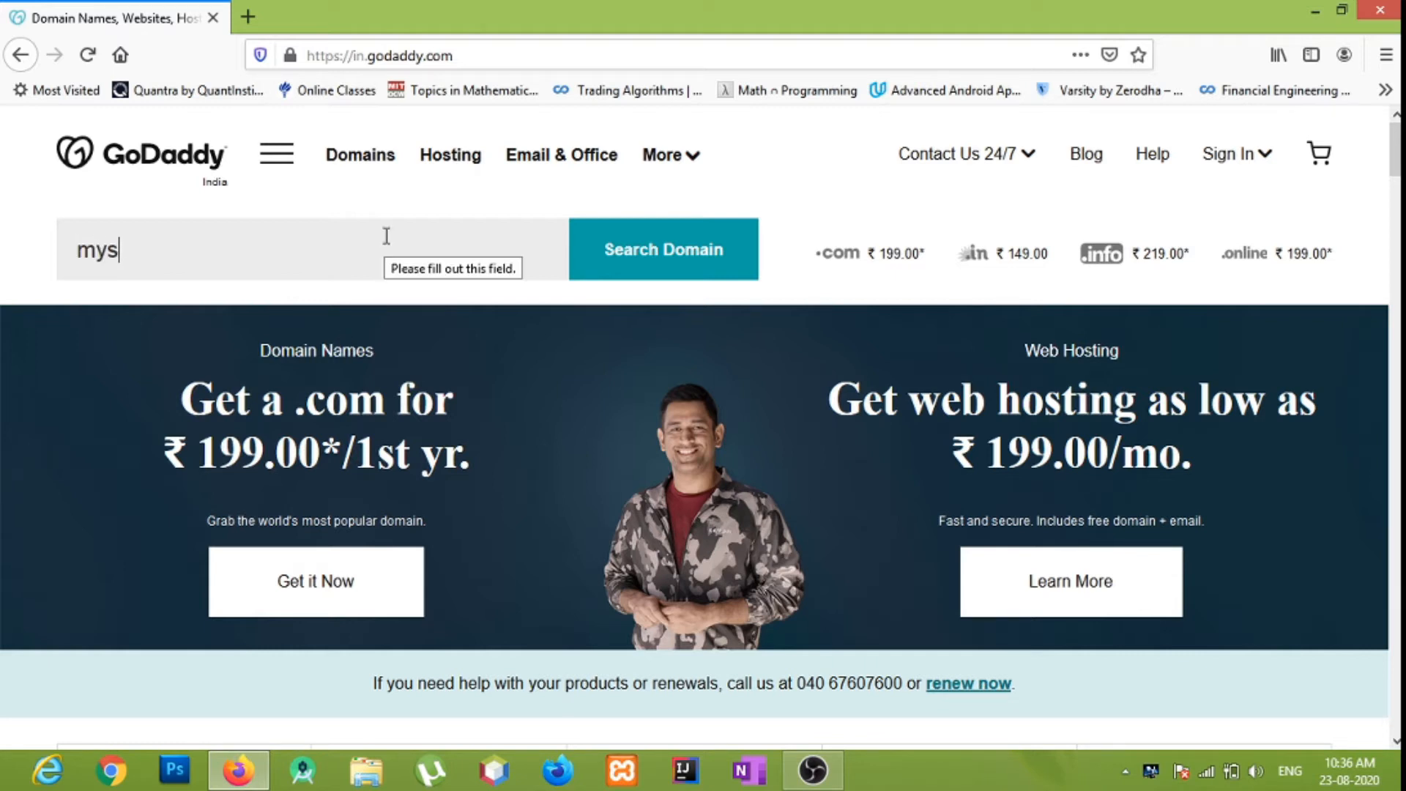
type("hop.com")
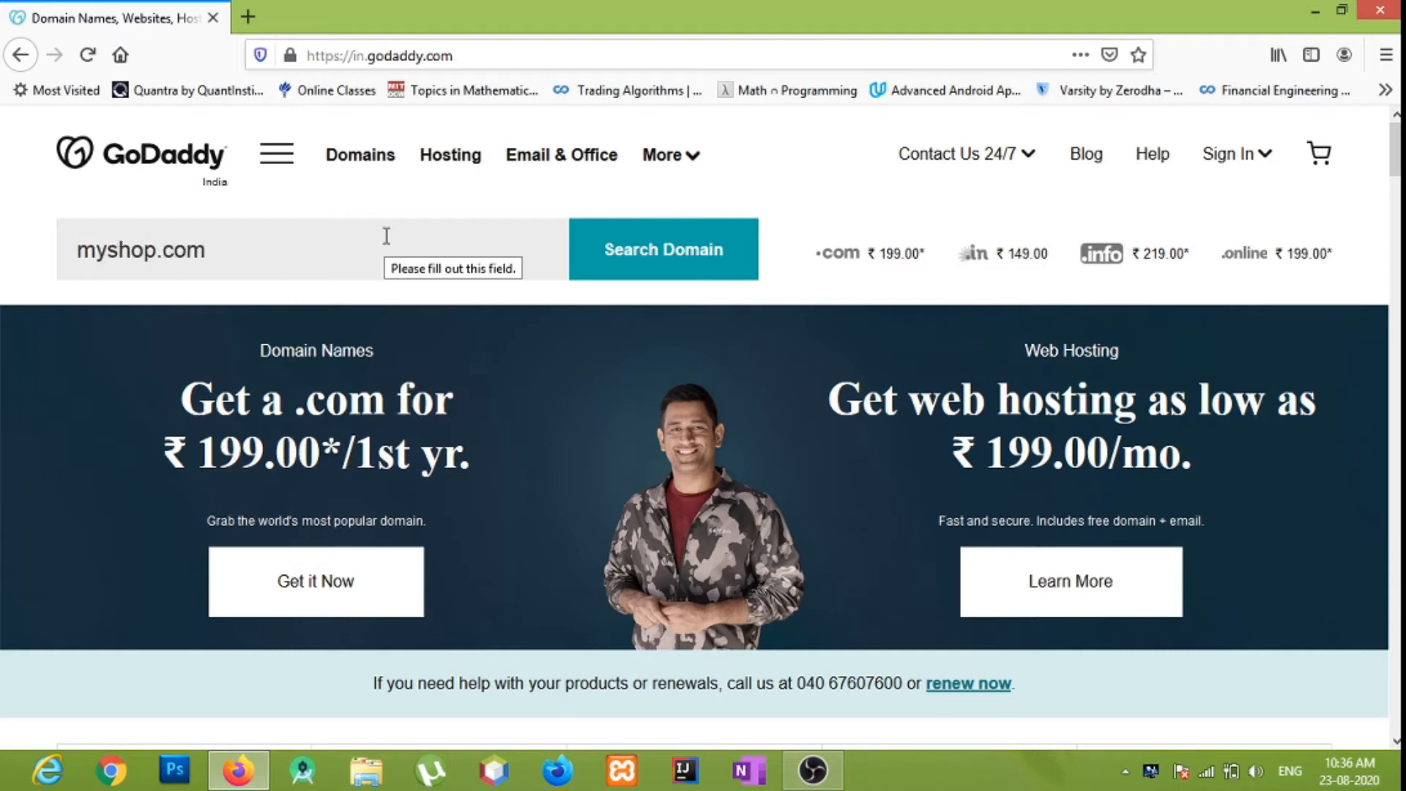
left_click(592, 248)
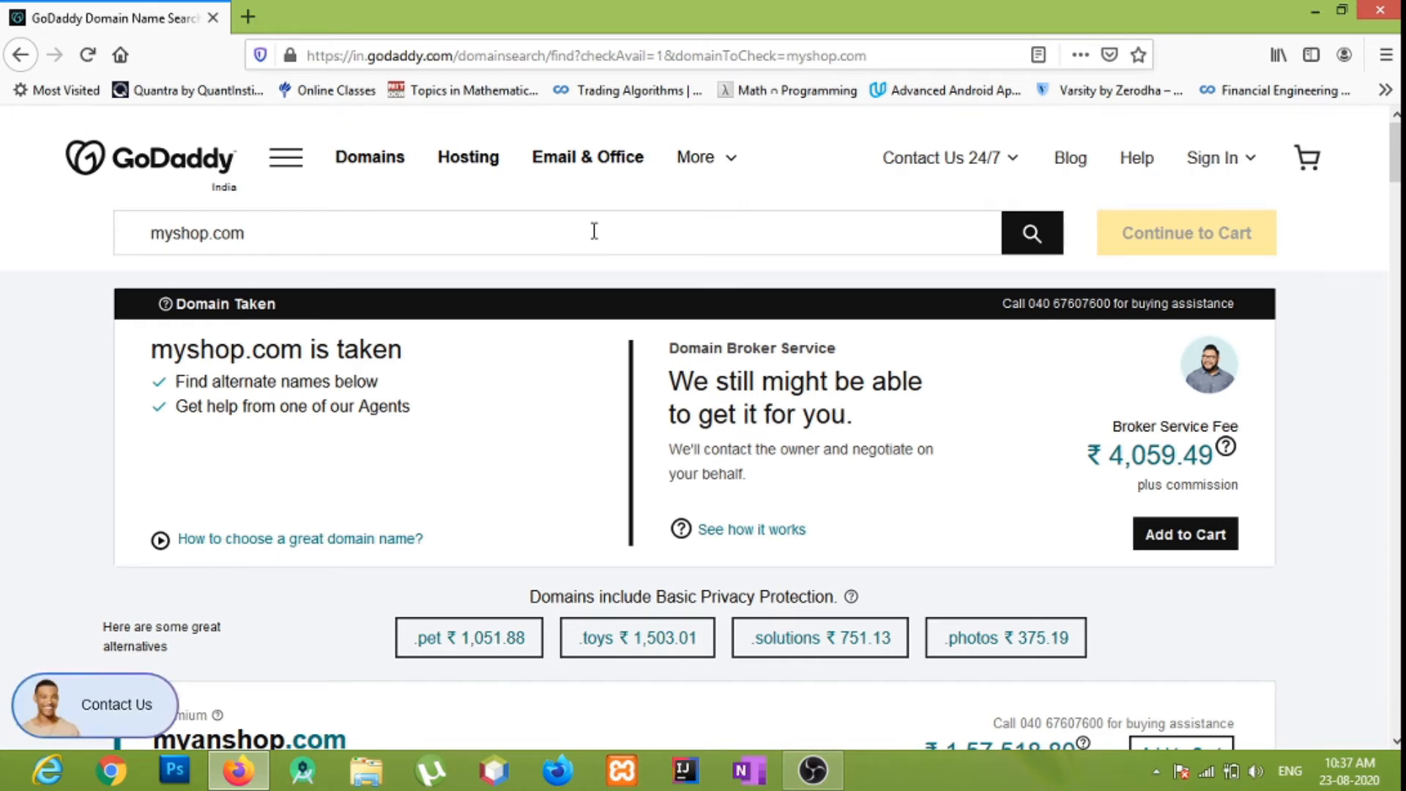
Step: Search for the domain androidcavalryshop.com instead and add it to the cart
triple_click(594, 231)
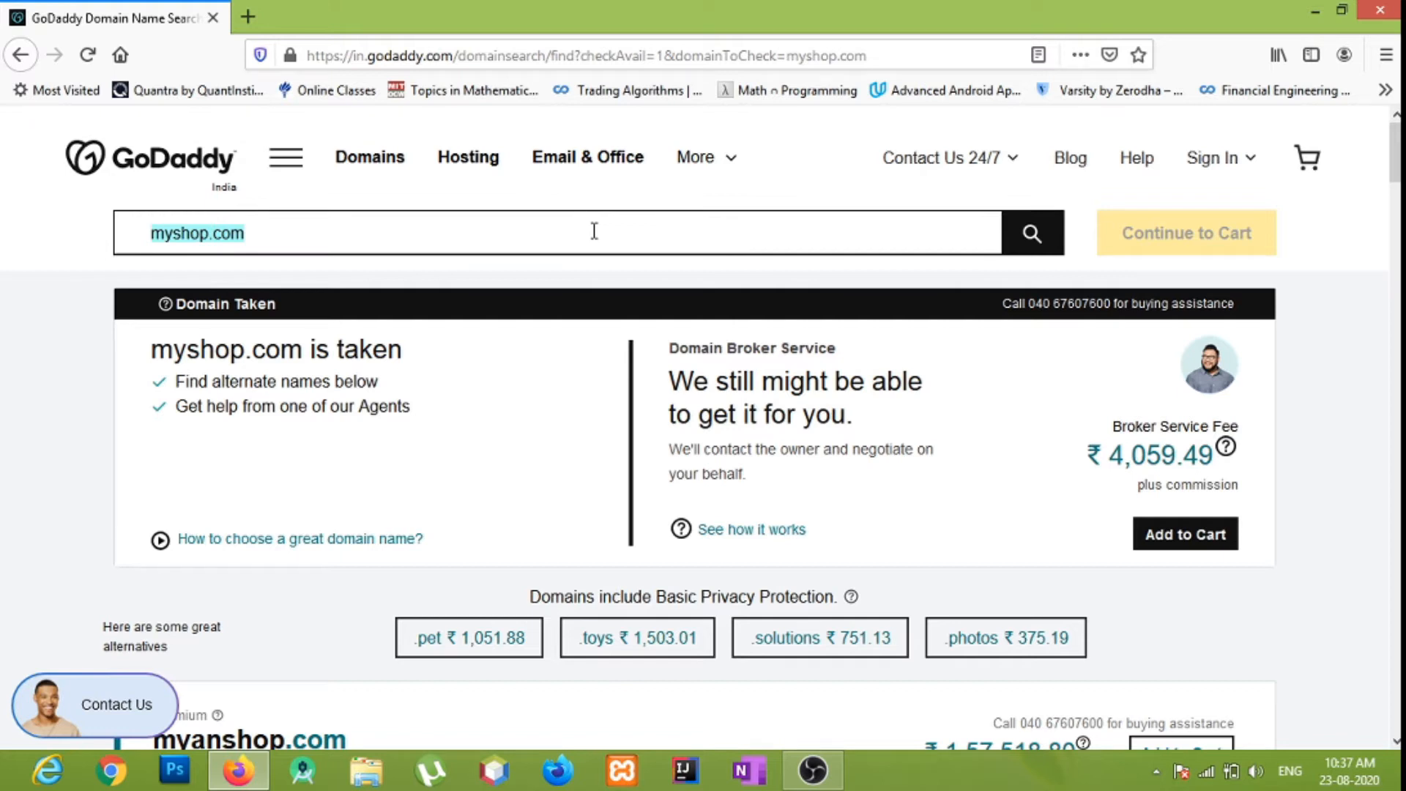
type("andr")
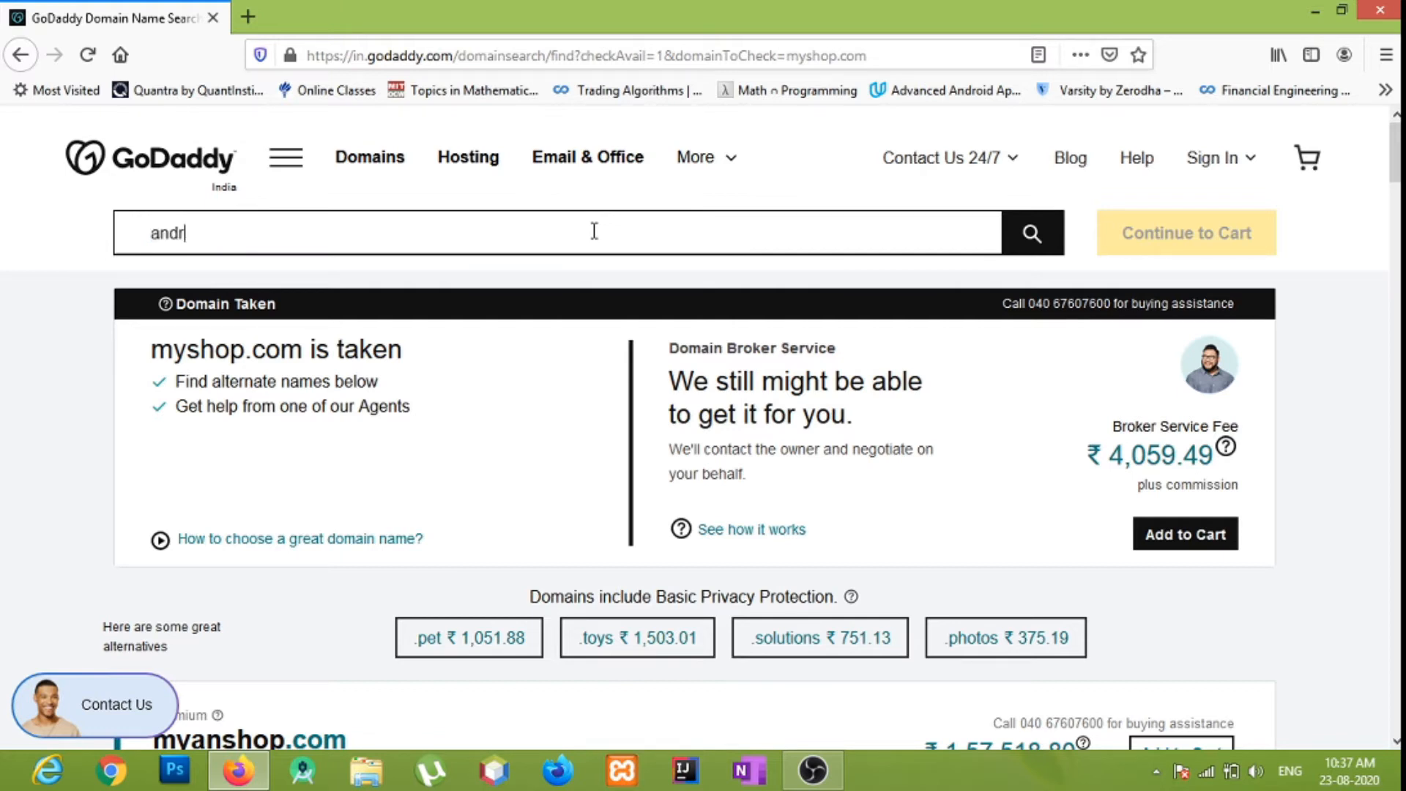
type("oidcavalryshop.com")
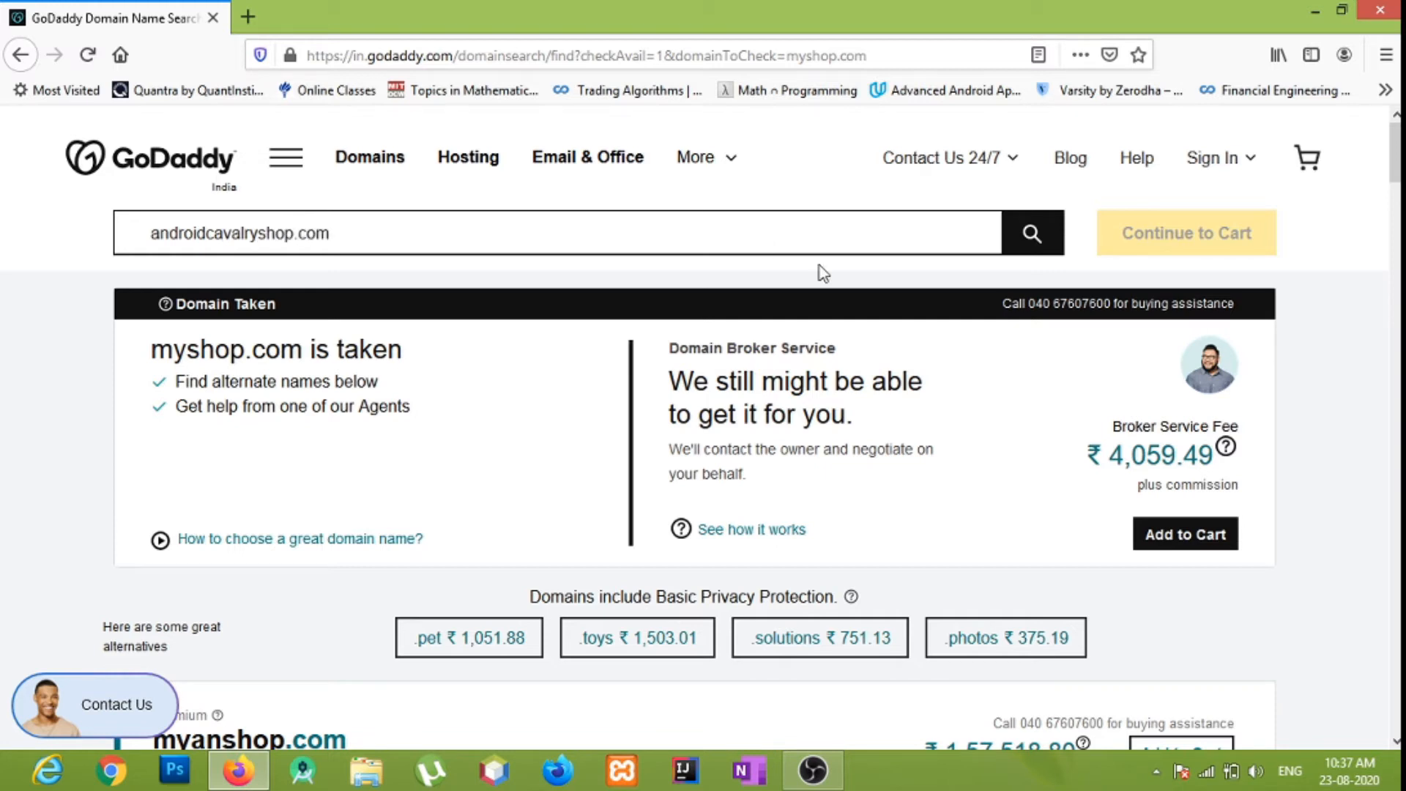
left_click(1031, 234)
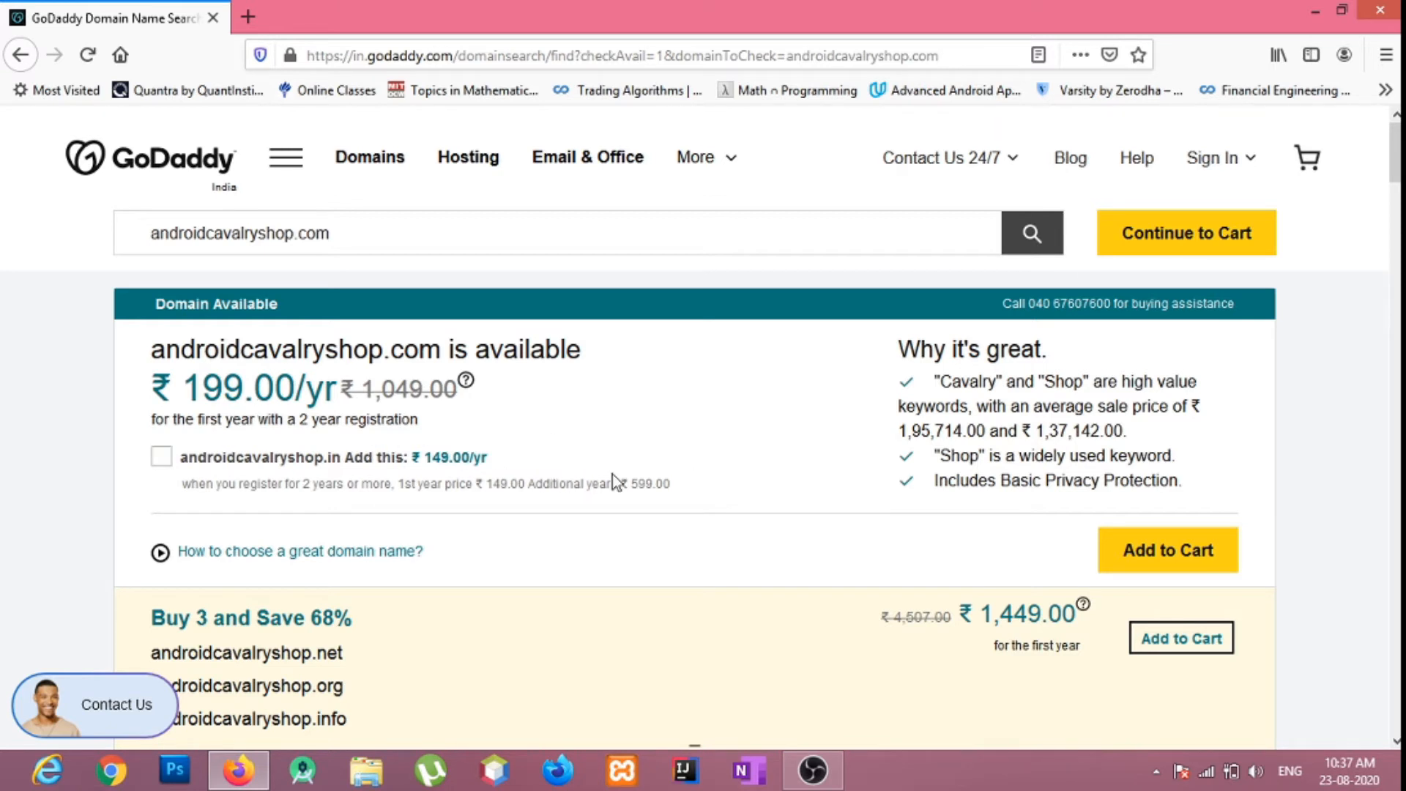
left_click(1180, 555)
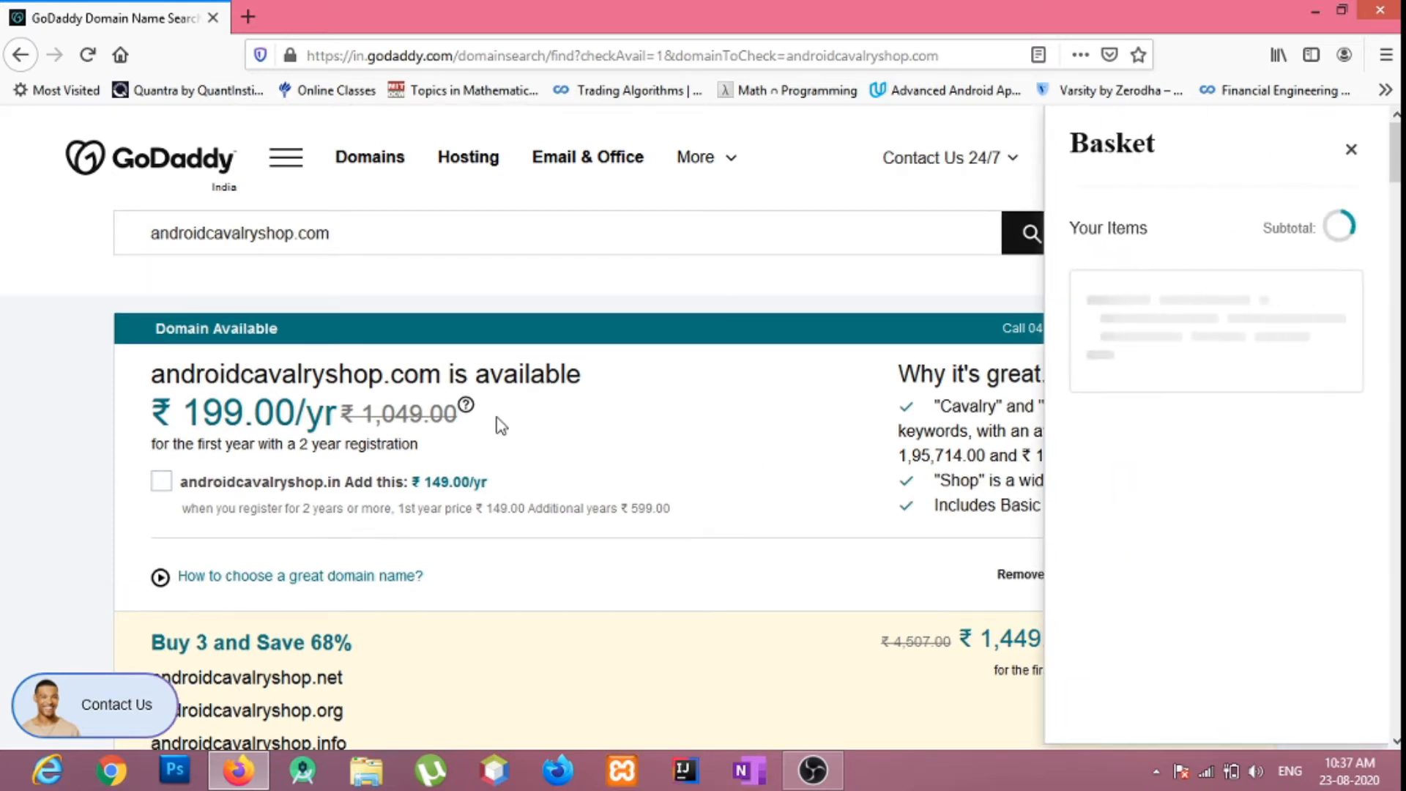
left_click(1235, 636)
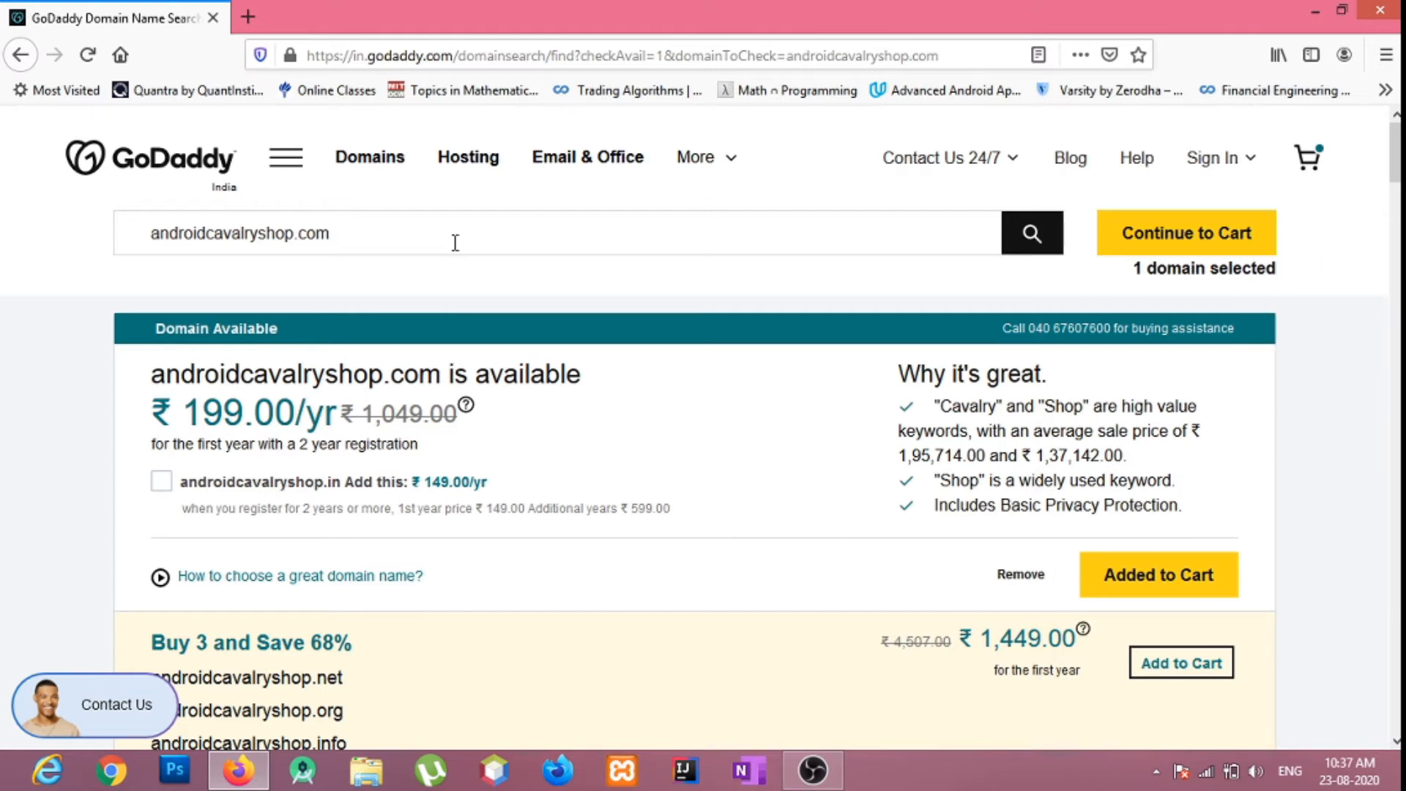
Step: Go to GoDaddy's hosting offers and open the details of the shared Web Hosting plans
left_click(472, 168)
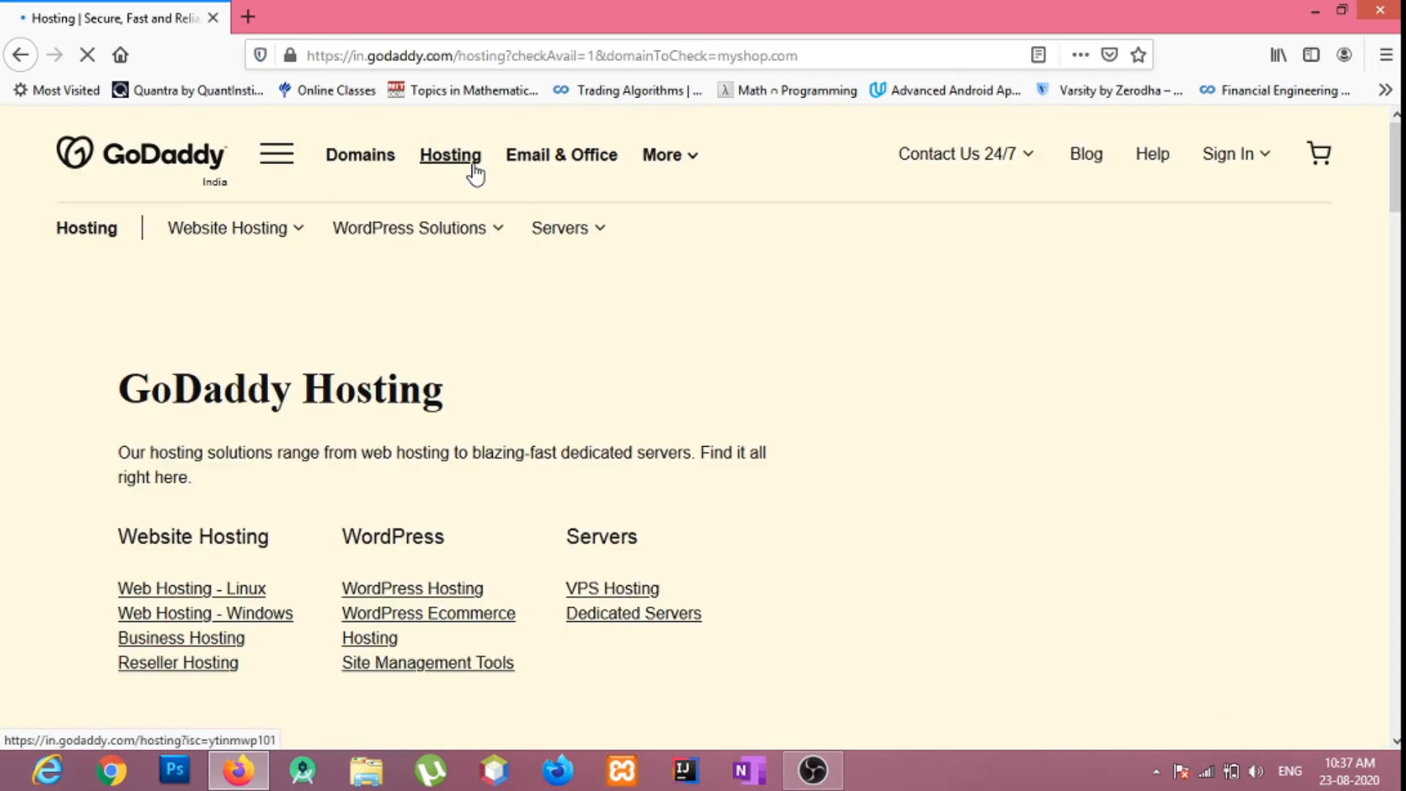
scroll(387, 464, "down", 10)
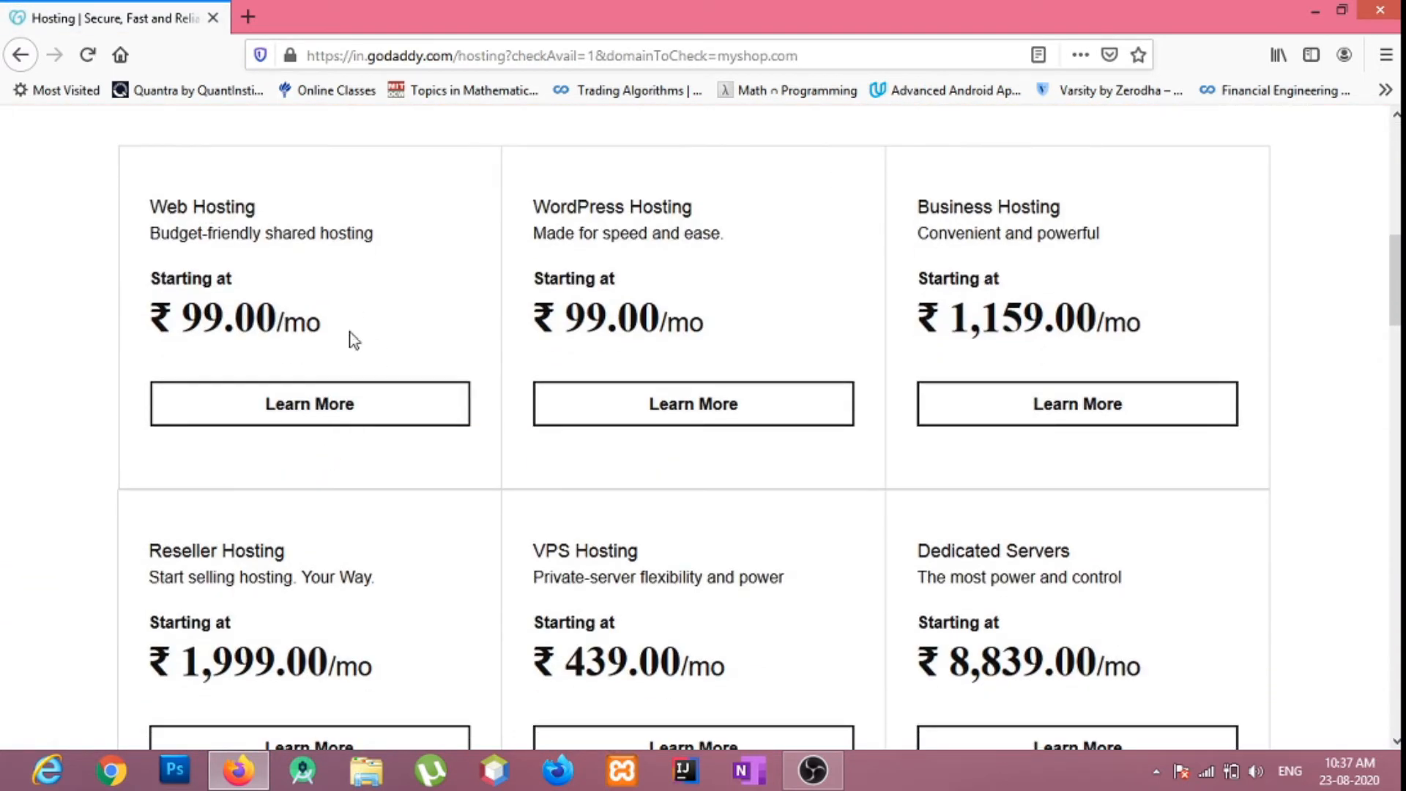
left_click(309, 414)
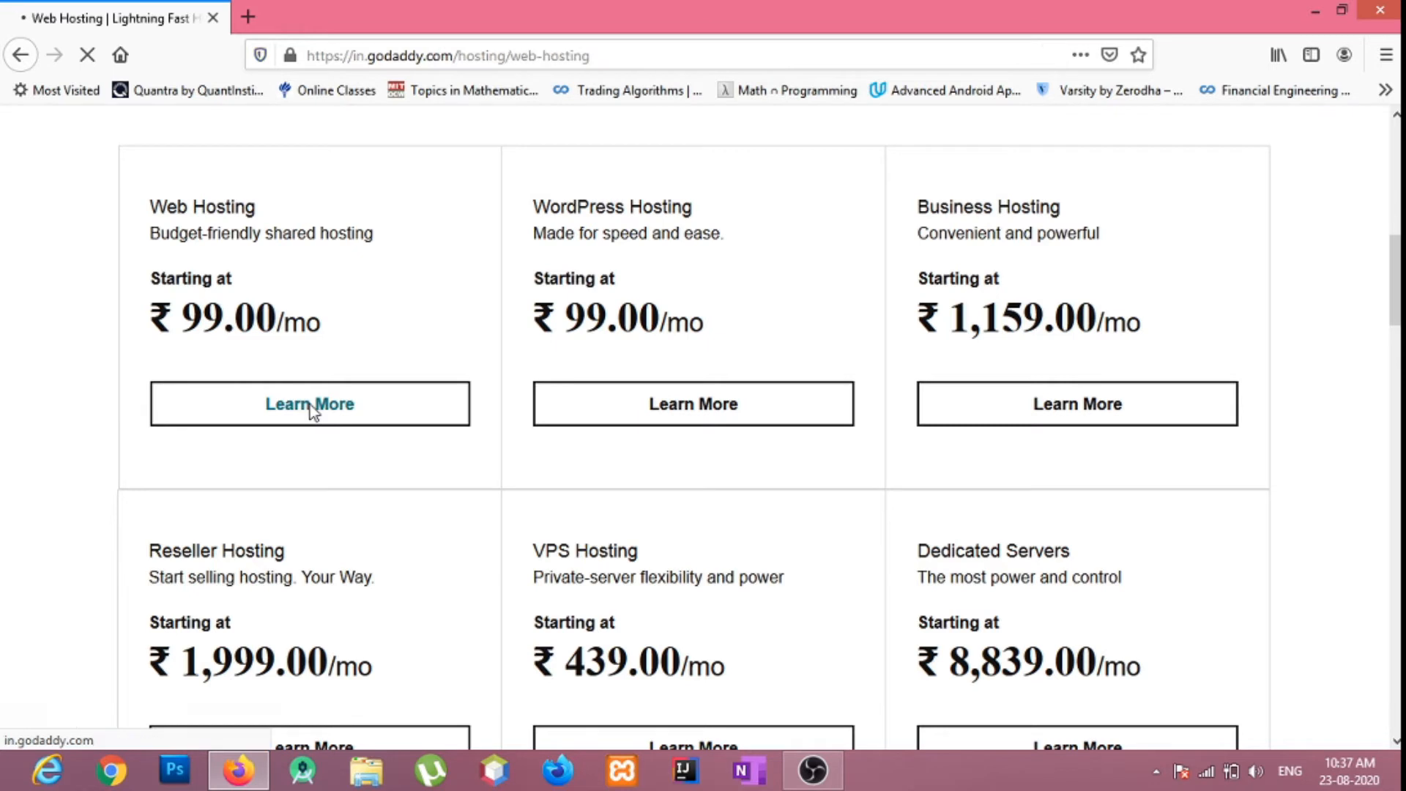
Step: Review the Starter web hosting plan's storage and database allowances and add that plan to the cart
scroll(312, 404, "down", 5)
scroll(311, 404, "down", 3)
scroll(310, 407, "up", 2)
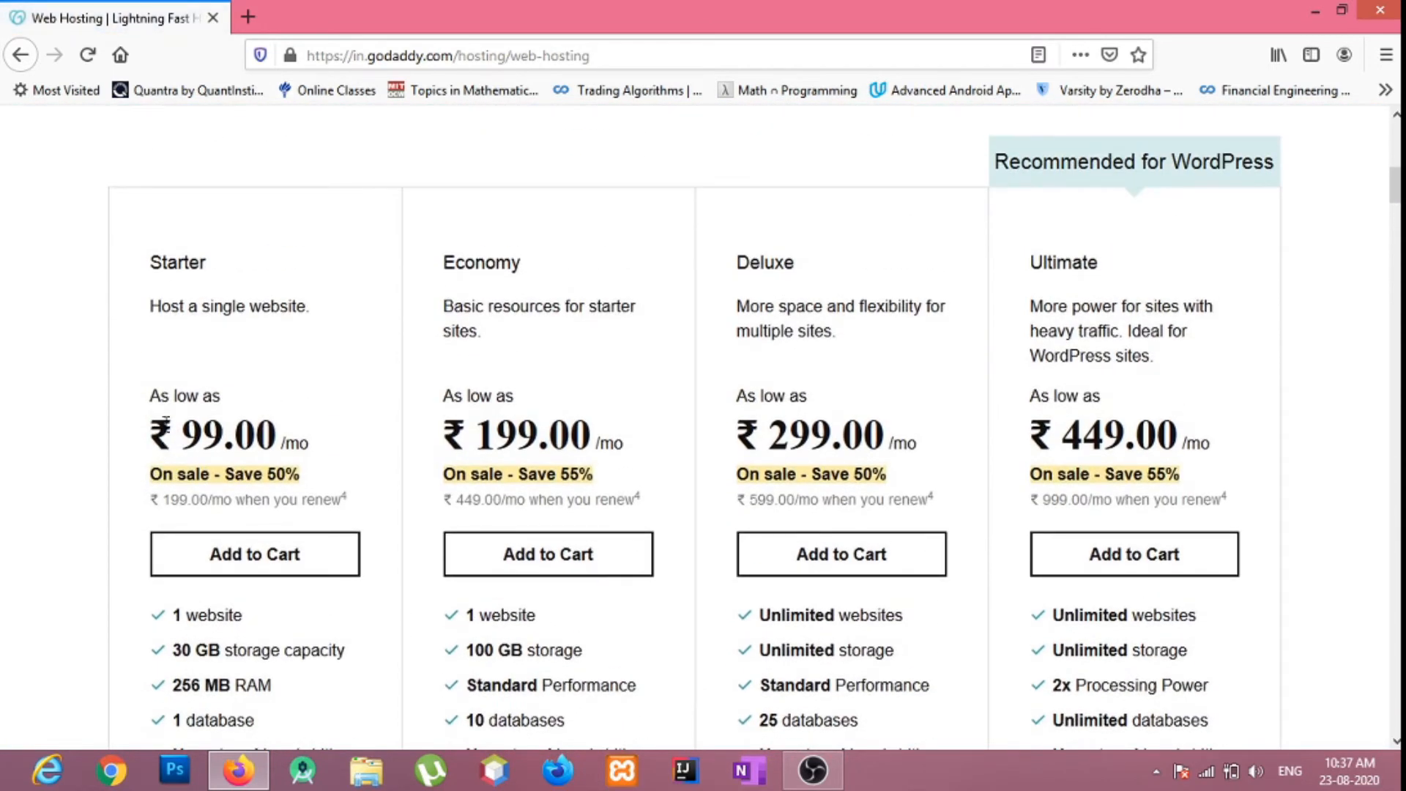
scroll(3, 402, "down", 3)
left_click_drag(169, 407, 256, 443)
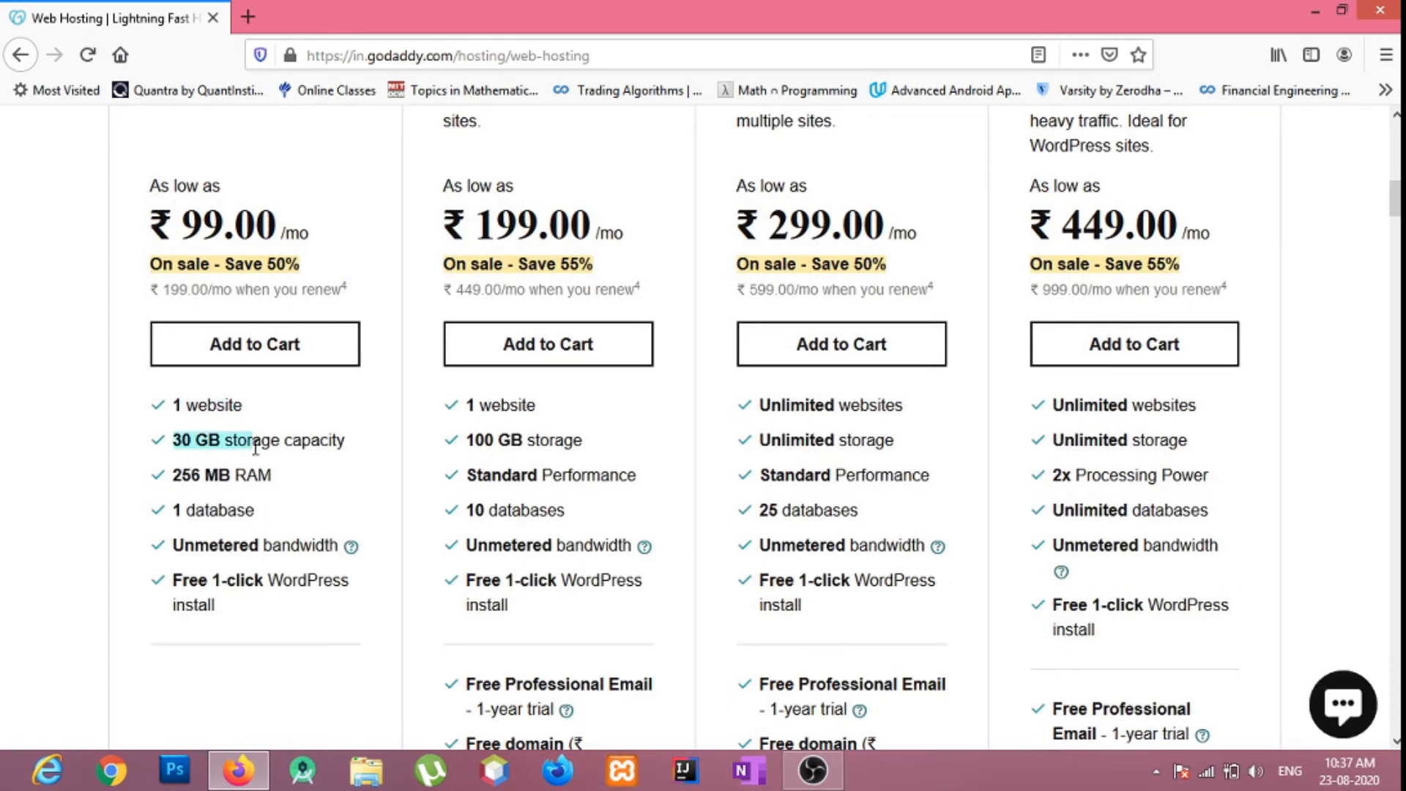
left_click_drag(174, 511, 264, 521)
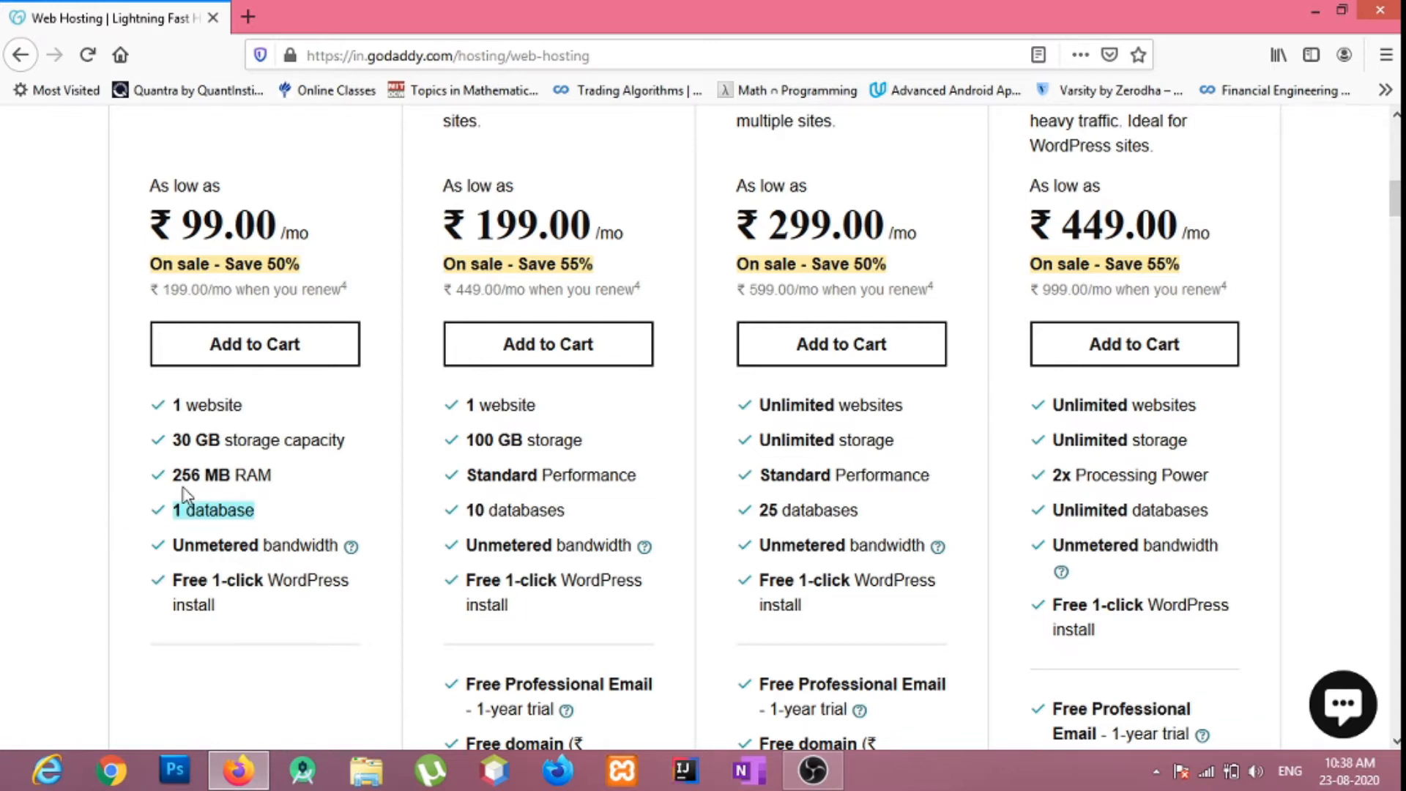
left_click(234, 343)
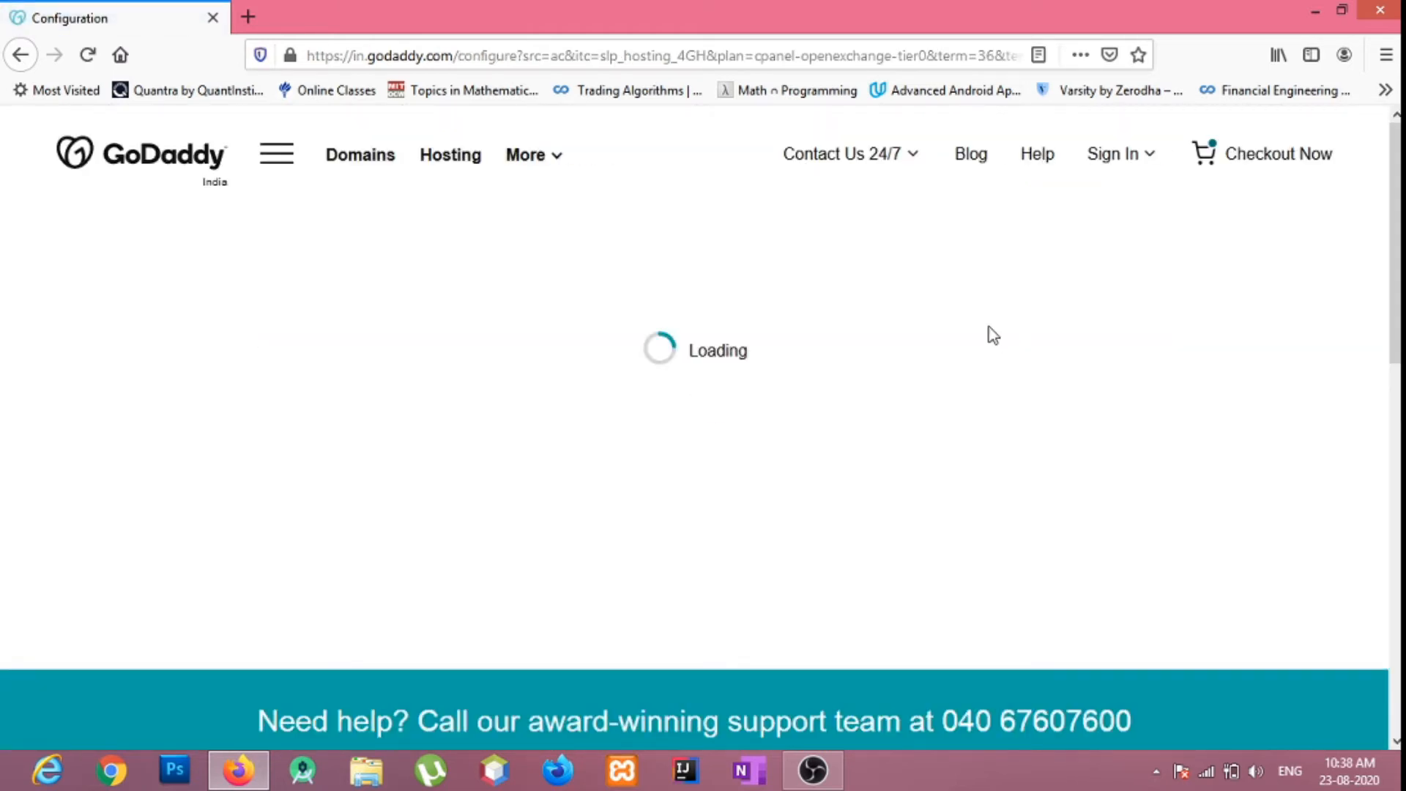
Step: Review the term lengths and SSL option for the Starter hosting, then continue with the 36-month term and no SSL certificate
scroll(315, 442, "down", 3)
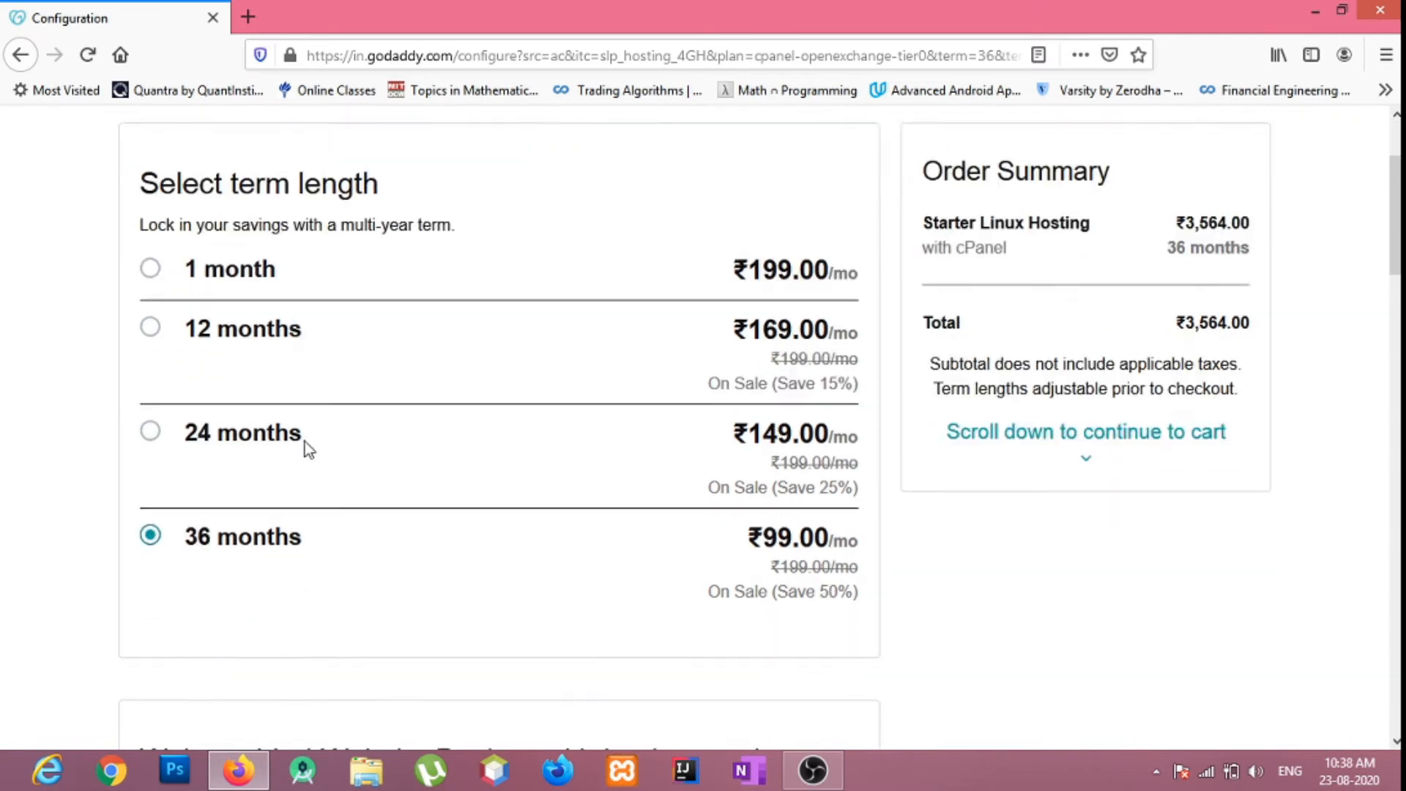
left_click_drag(231, 137, 399, 143)
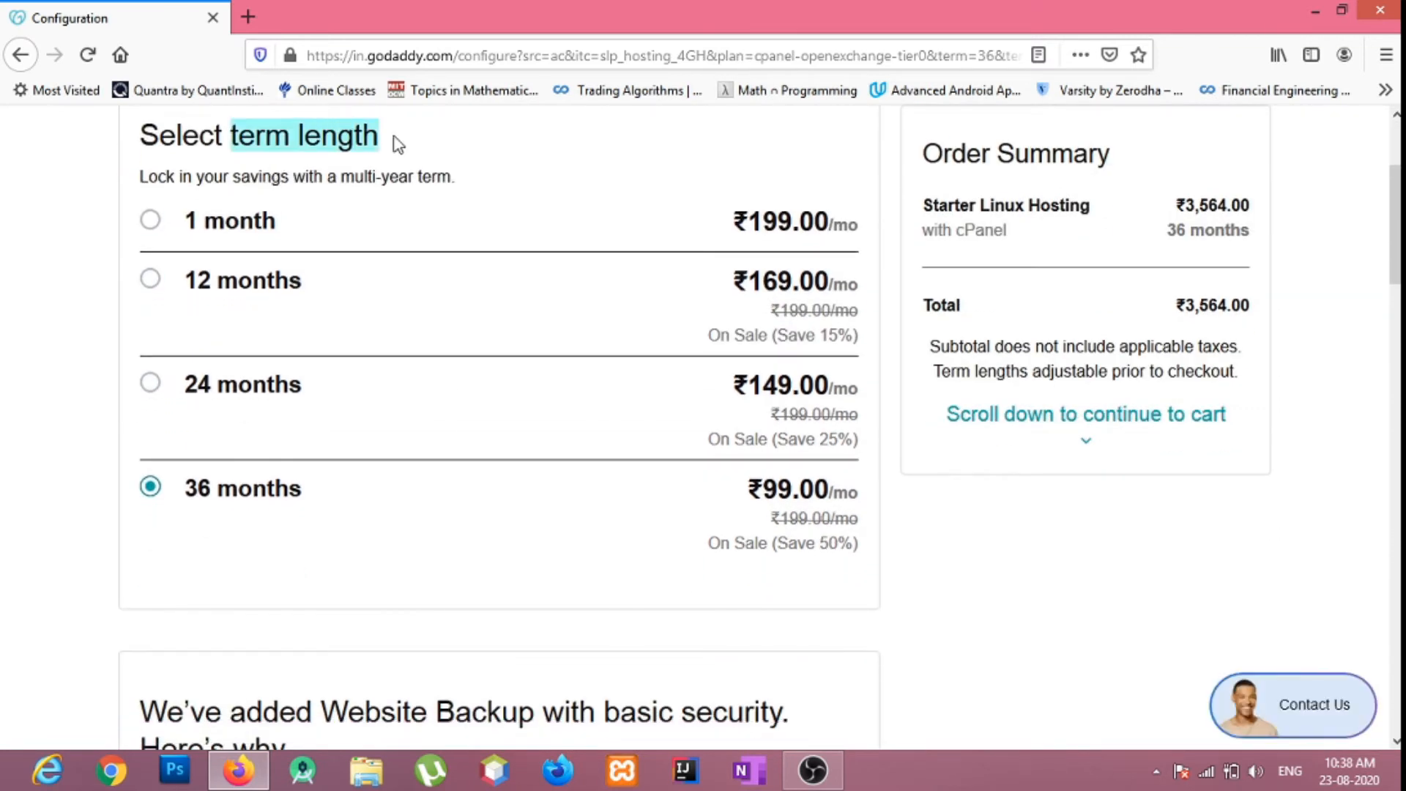
left_click(28, 283)
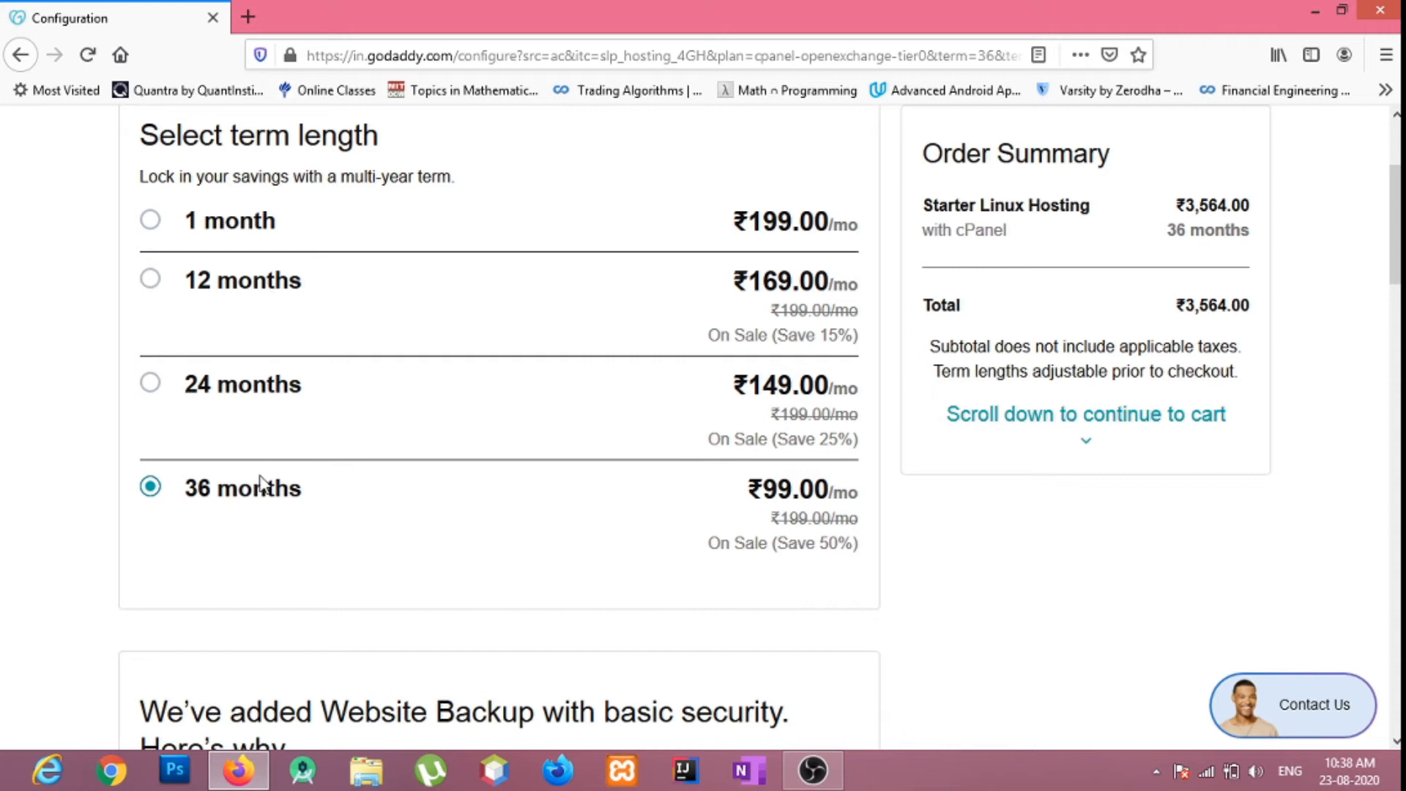
scroll(490, 509, "down", 6)
scroll(489, 509, "down", 10)
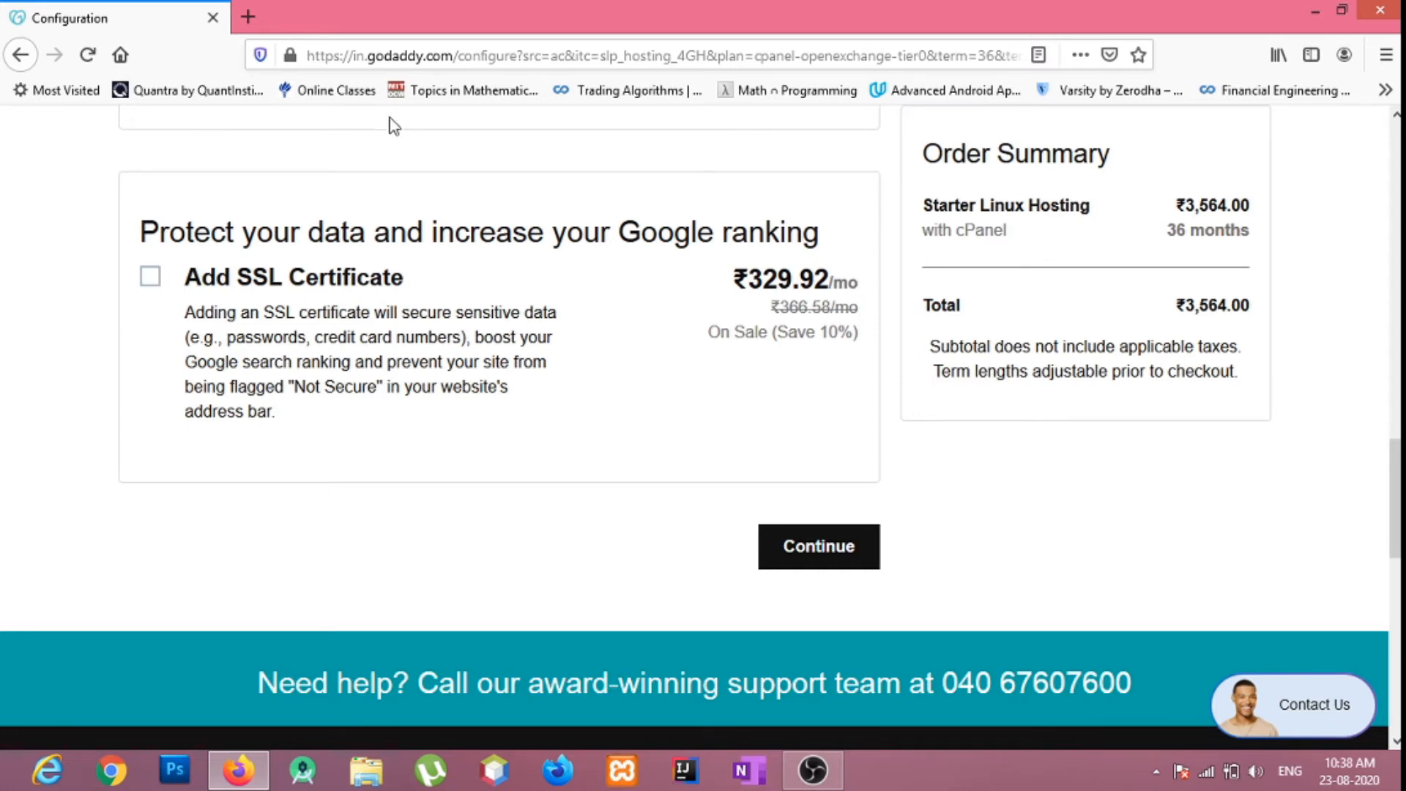
left_click_drag(341, 55, 308, 52)
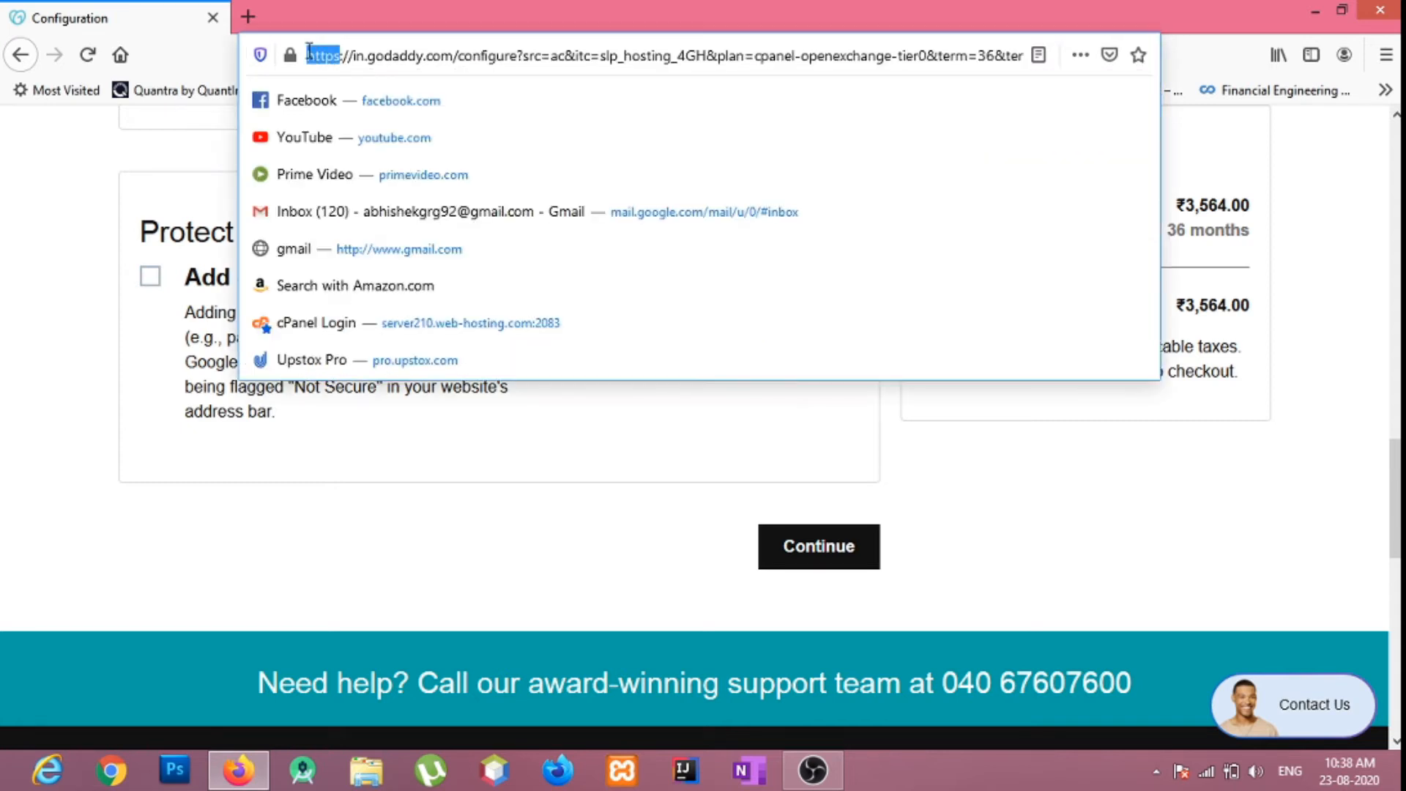
left_click(62, 518)
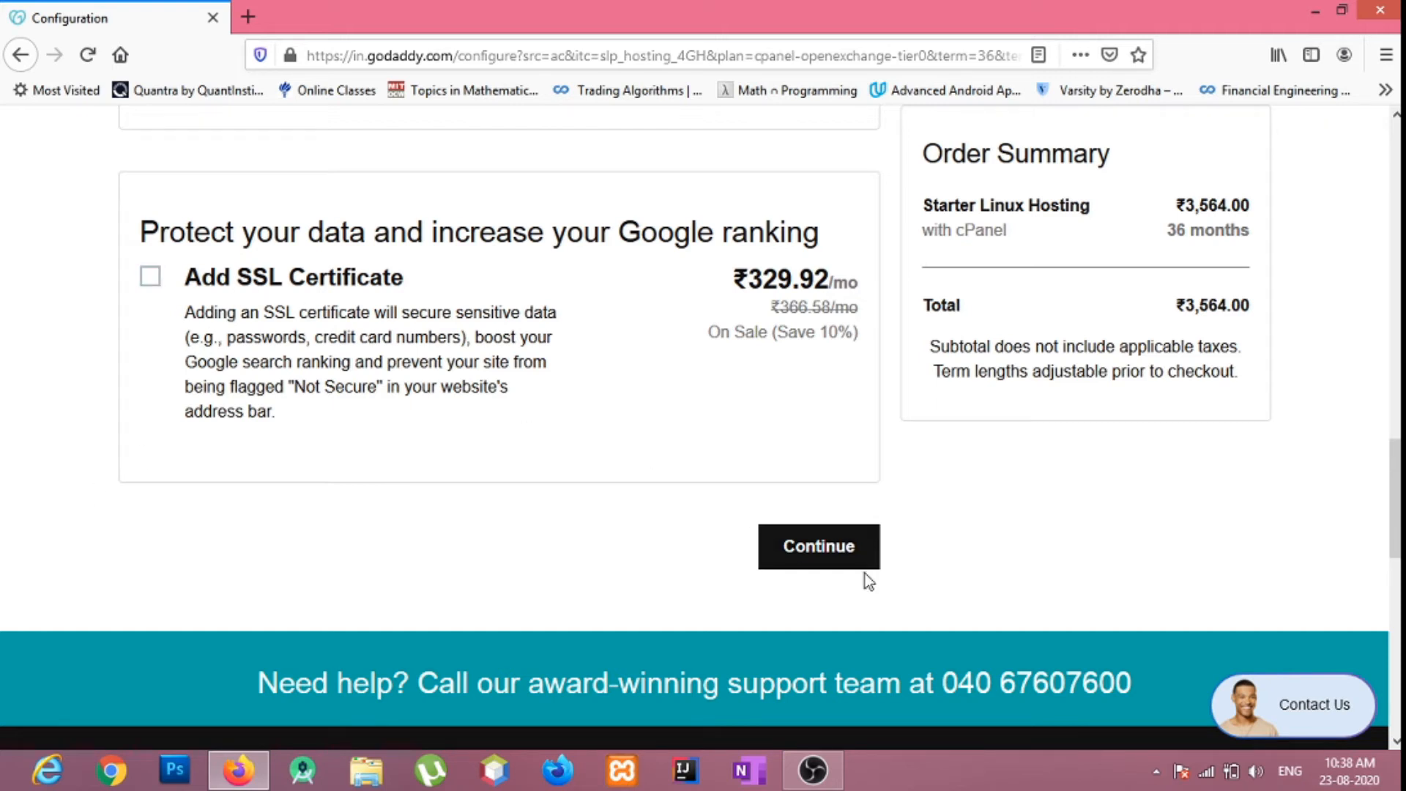
left_click(831, 548)
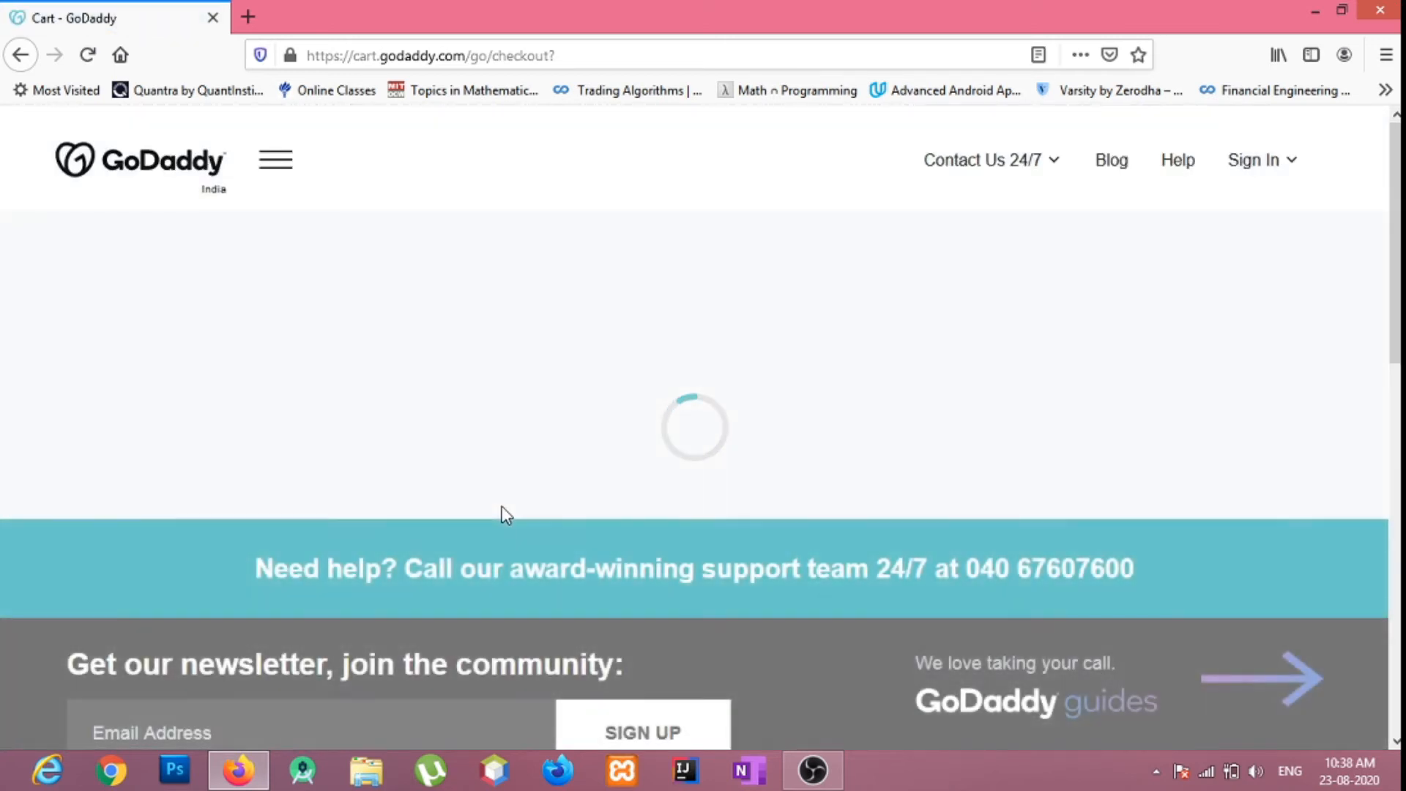
Step: Proceed from the basket and sign in to the GoDaddy account with the saved customer number and password
scroll(503, 507, "down", 8)
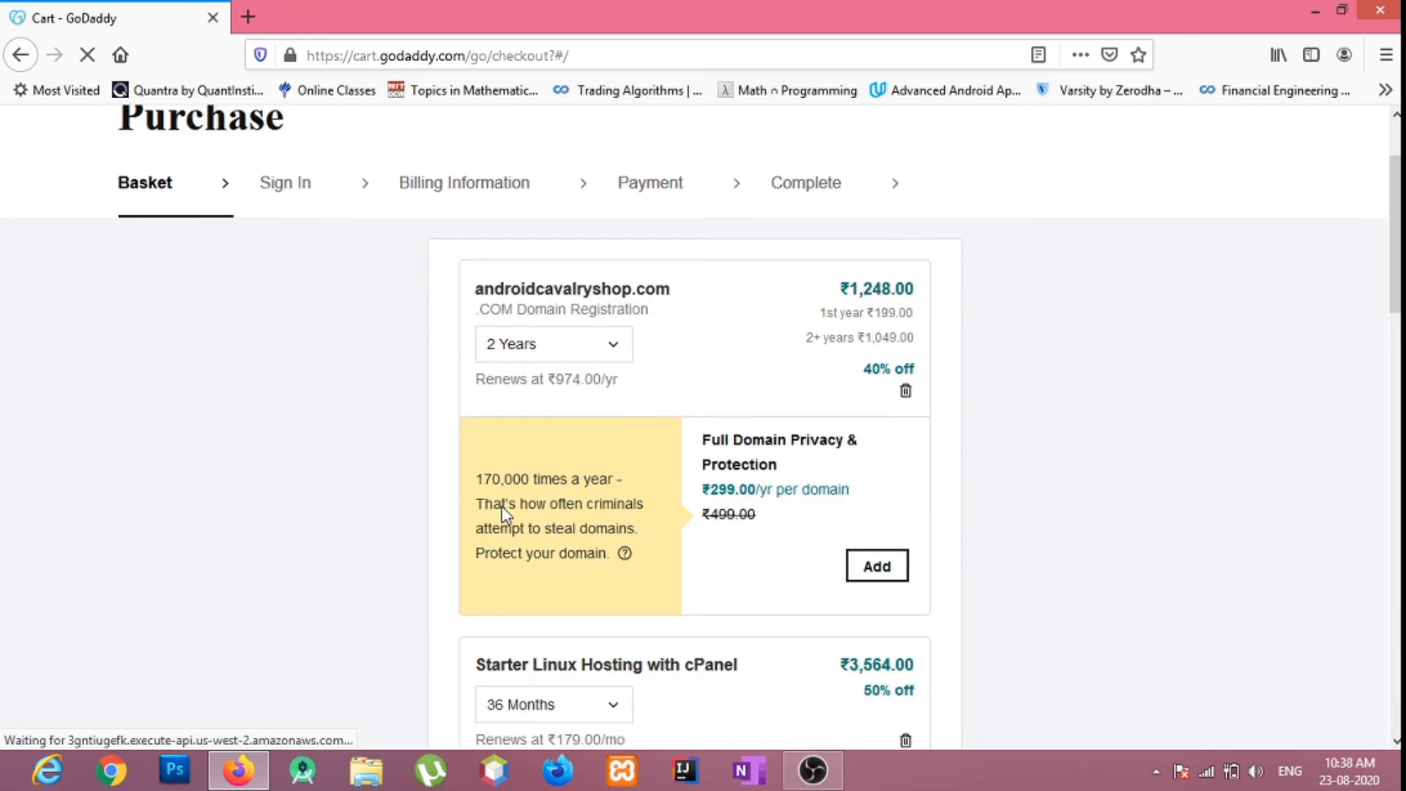
left_click(602, 524)
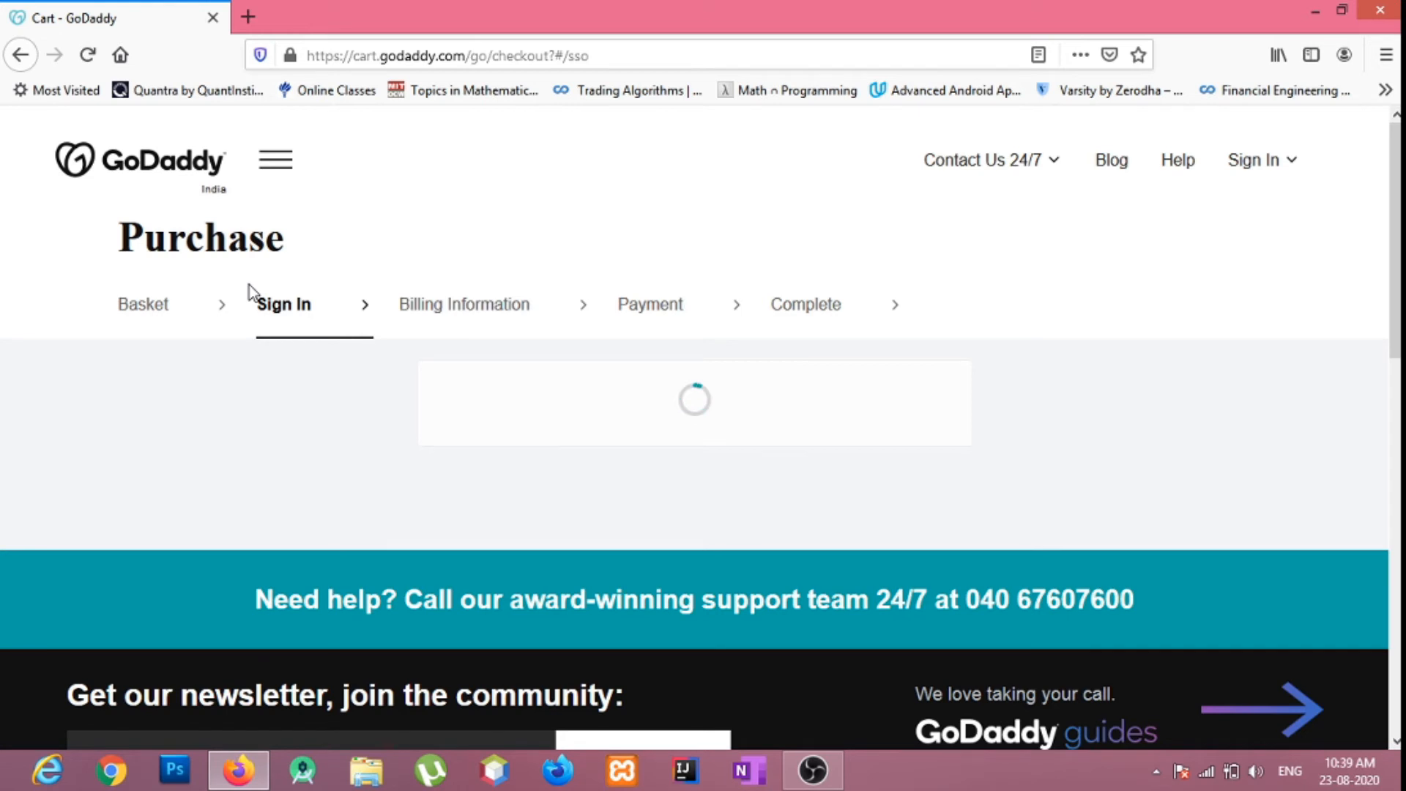
scroll(525, 525, "down", 4)
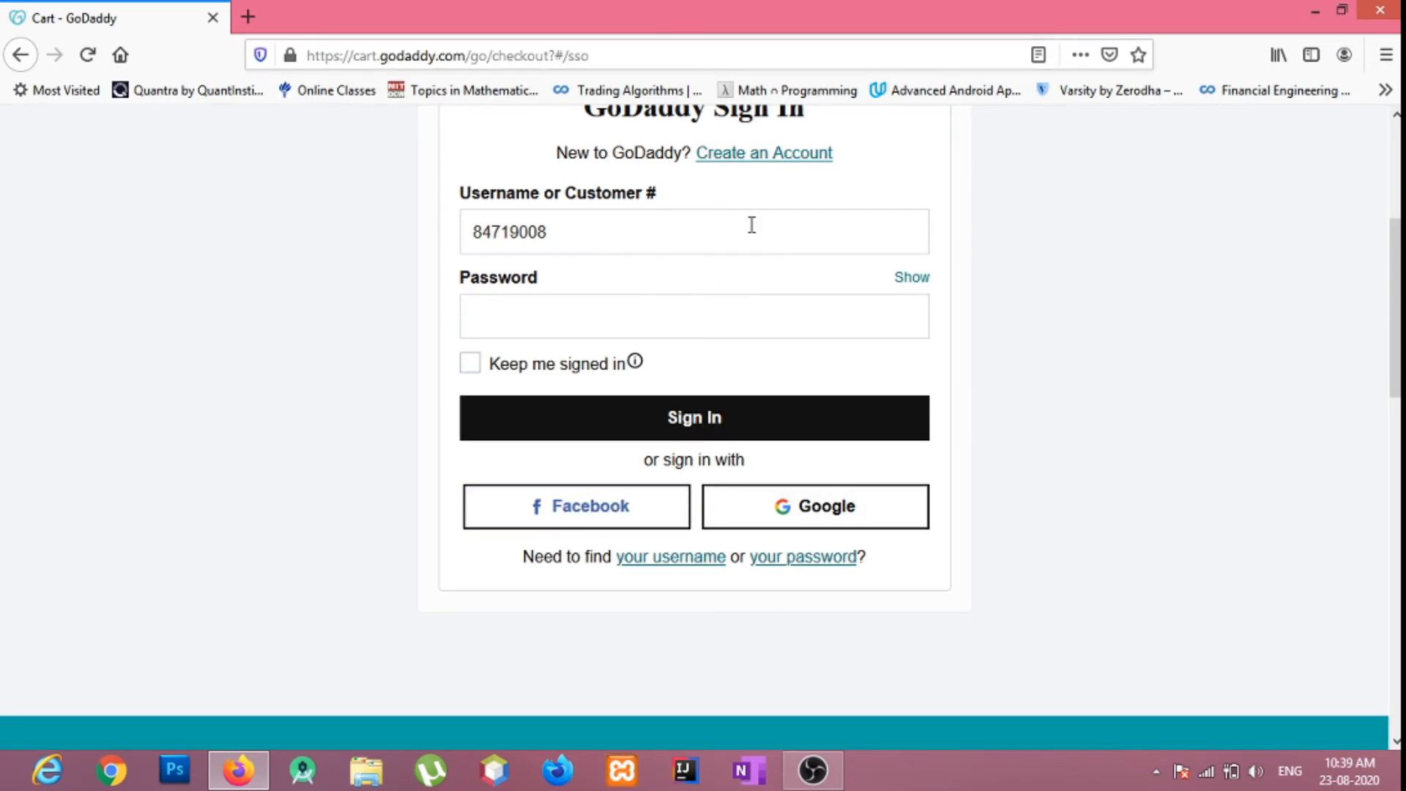
left_click(635, 317)
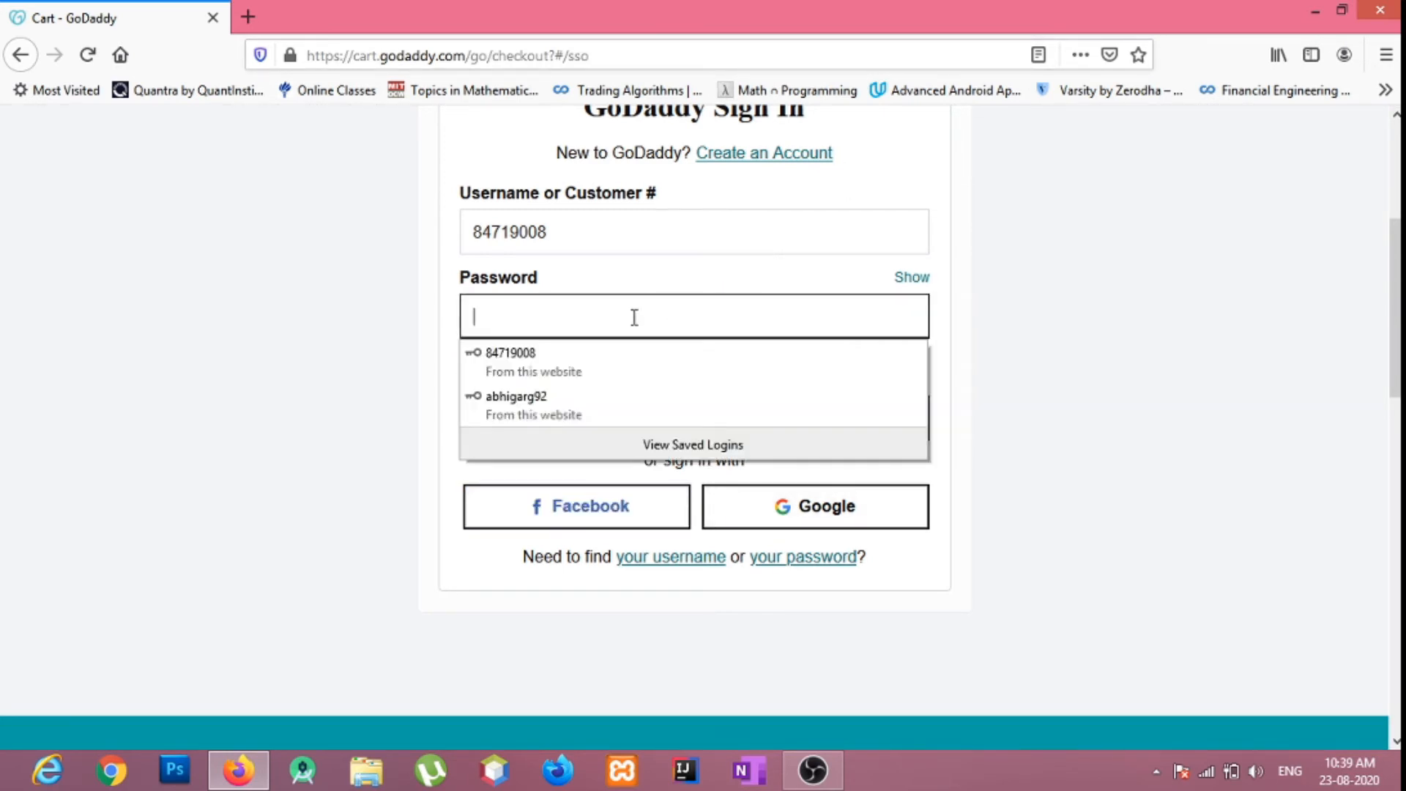
left_click(643, 364)
left_click(629, 425)
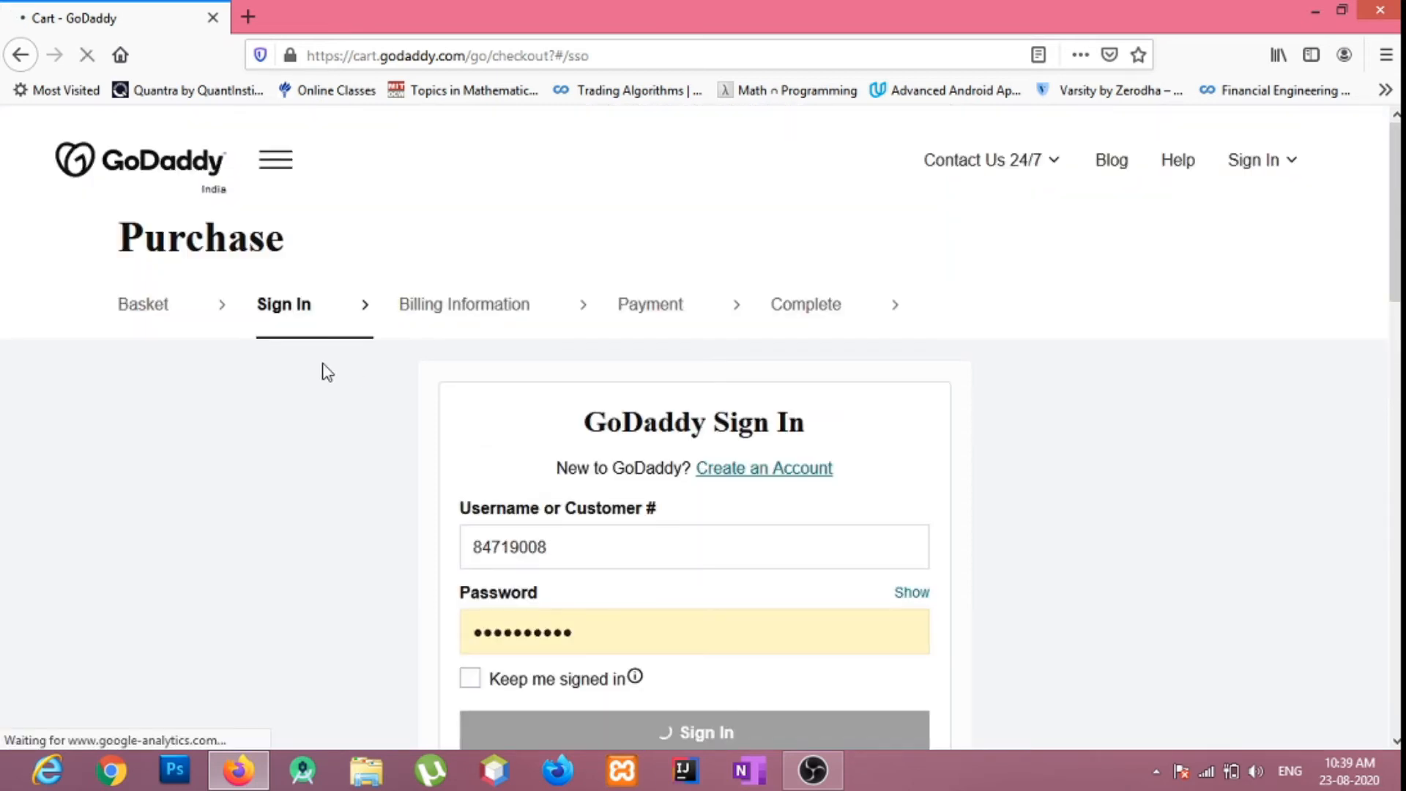
Step: Look over the checkout's payment options, then leave the checkout for the account's My Products page
scroll(345, 377, "down", 5)
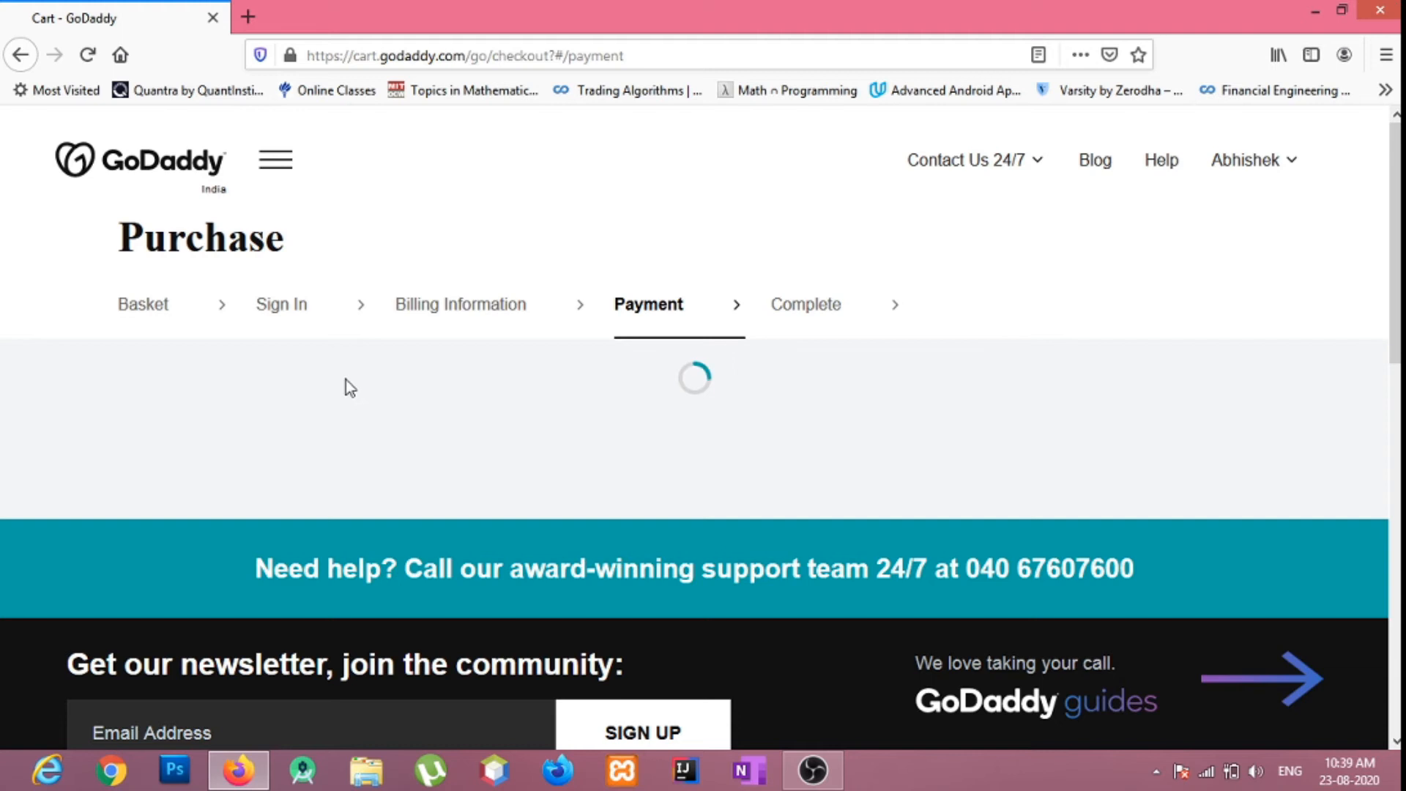
scroll(345, 380, "down", 1)
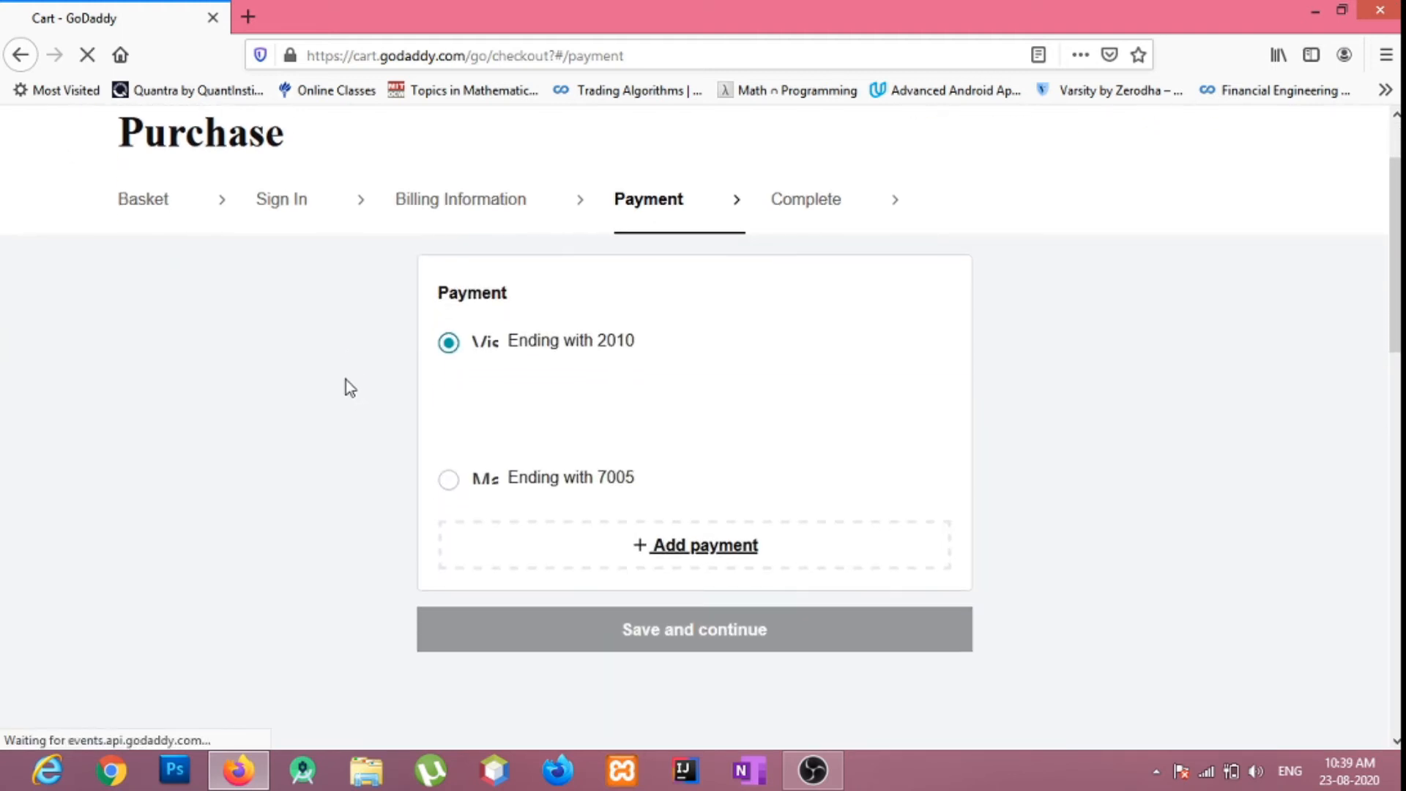
scroll(462, 423, "up", 1)
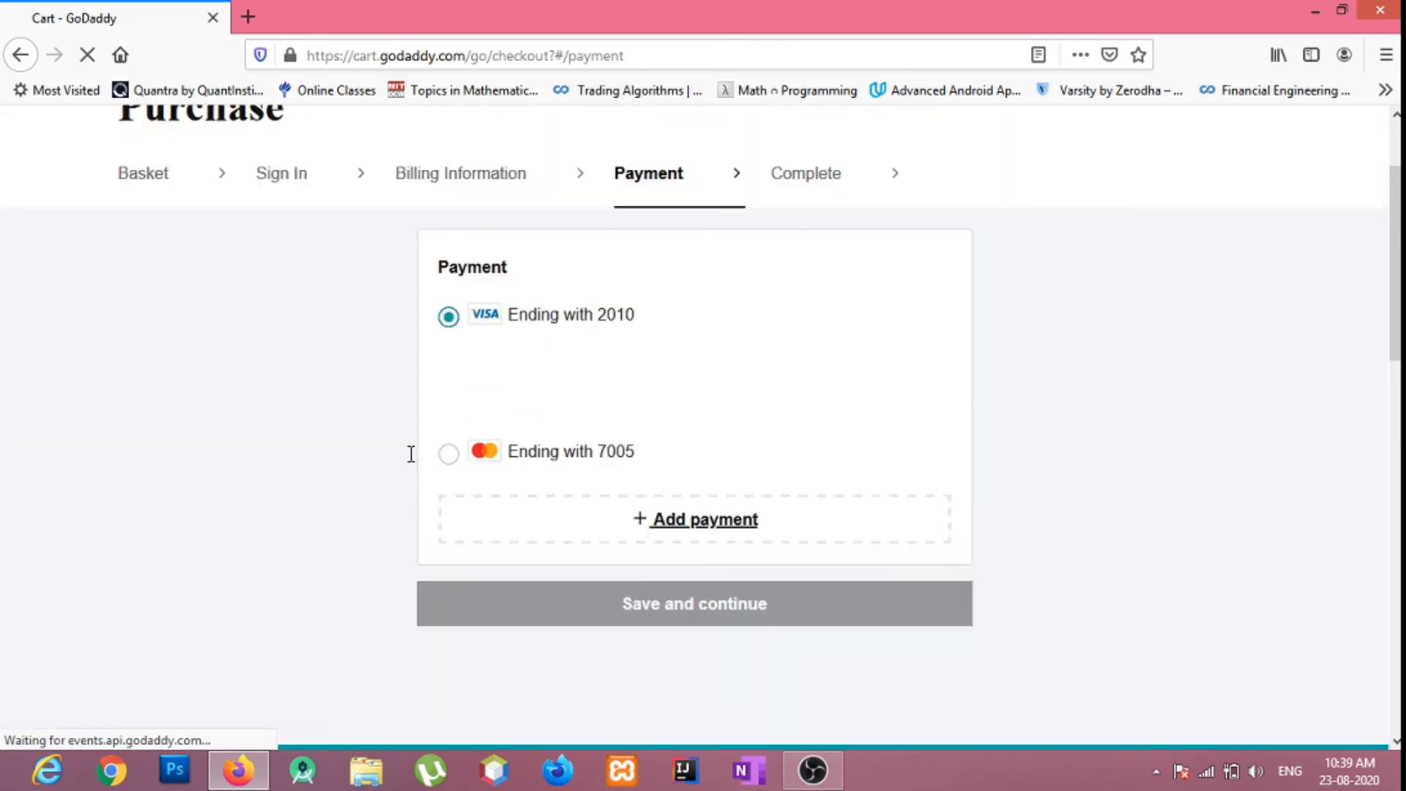
scroll(458, 482, "up", 1)
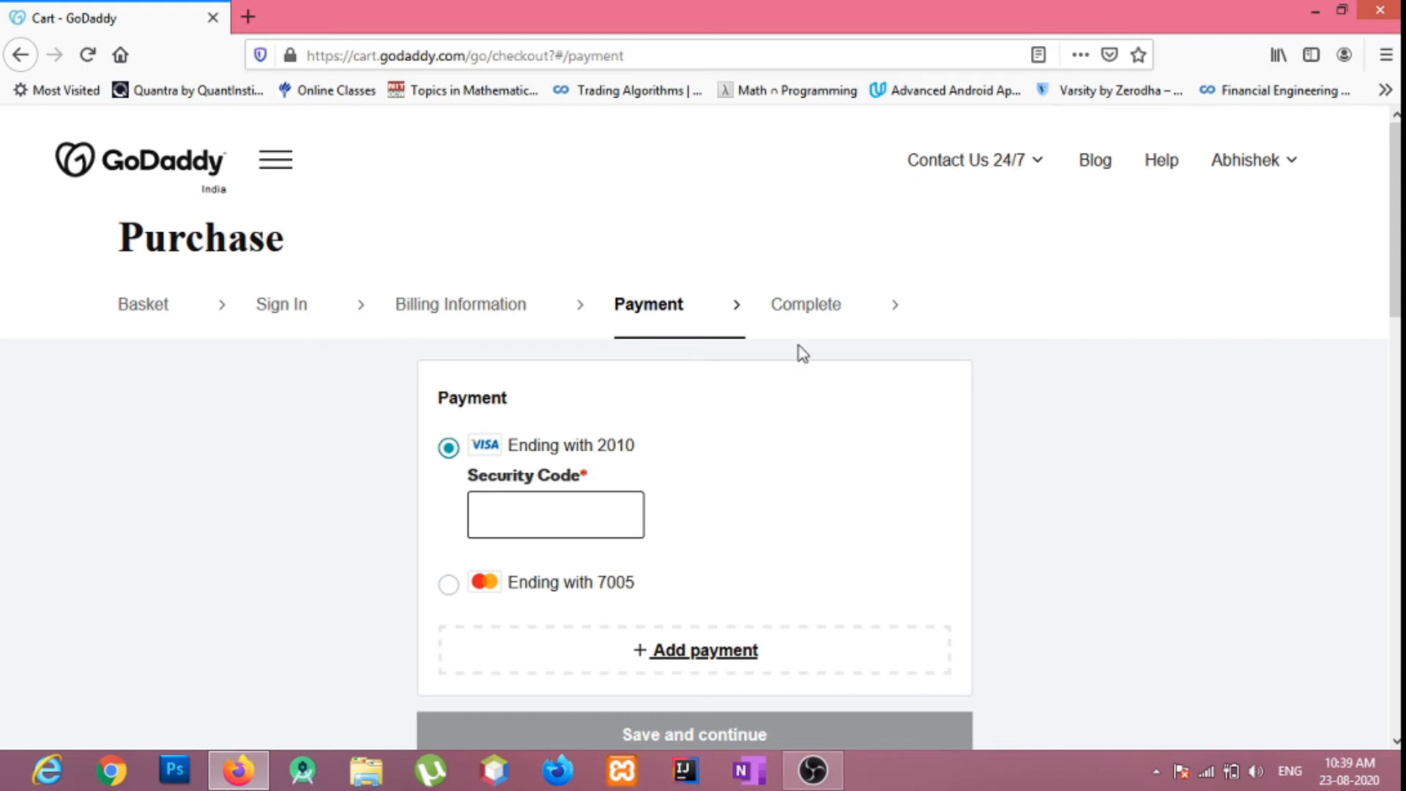
left_click(1255, 162)
left_click(696, 365)
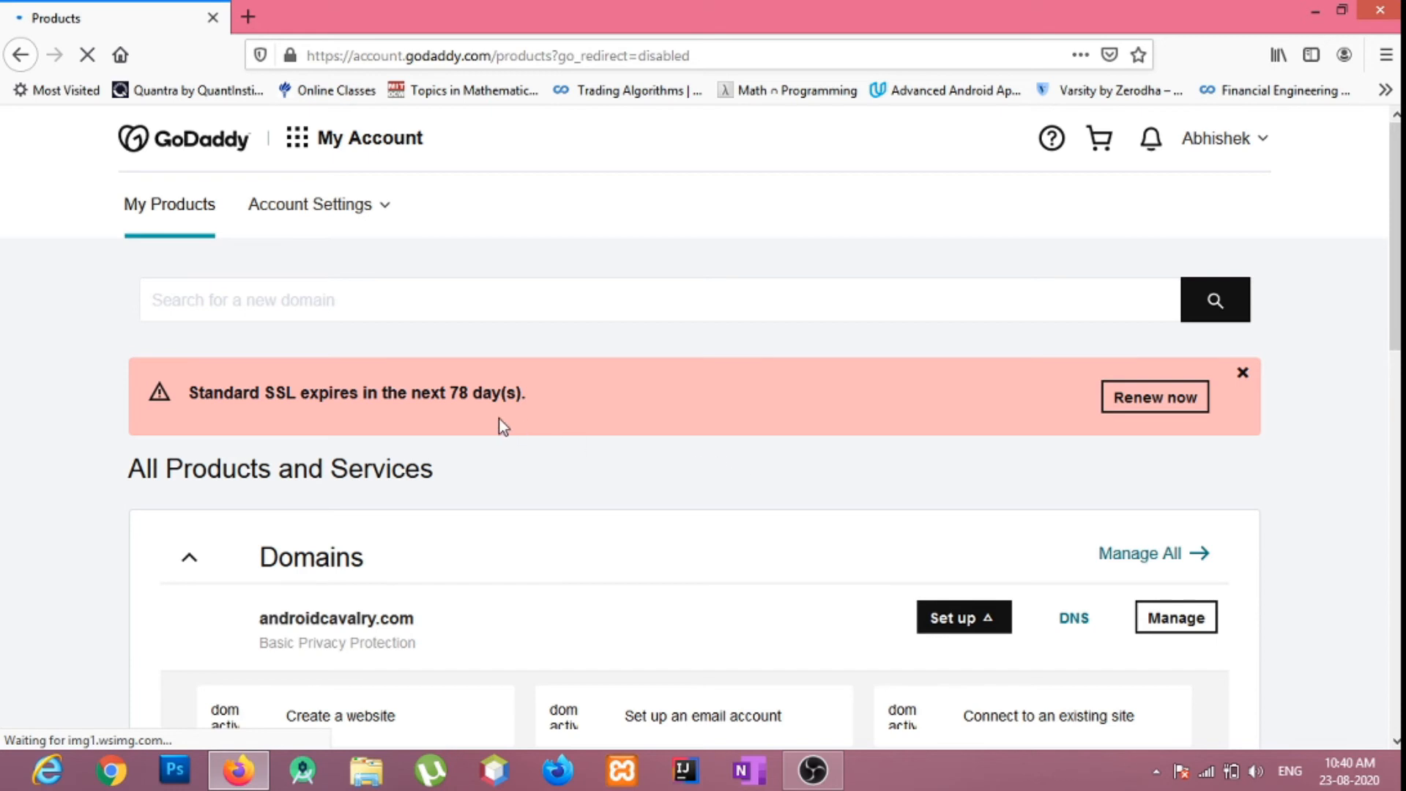
Step: Review the account's domains, web hosting plans and SSL certificates, and open the management page of the Deluxe Linux Hosting with cPanel plan
scroll(505, 425, "down", 3)
scroll(627, 425, "down", 3)
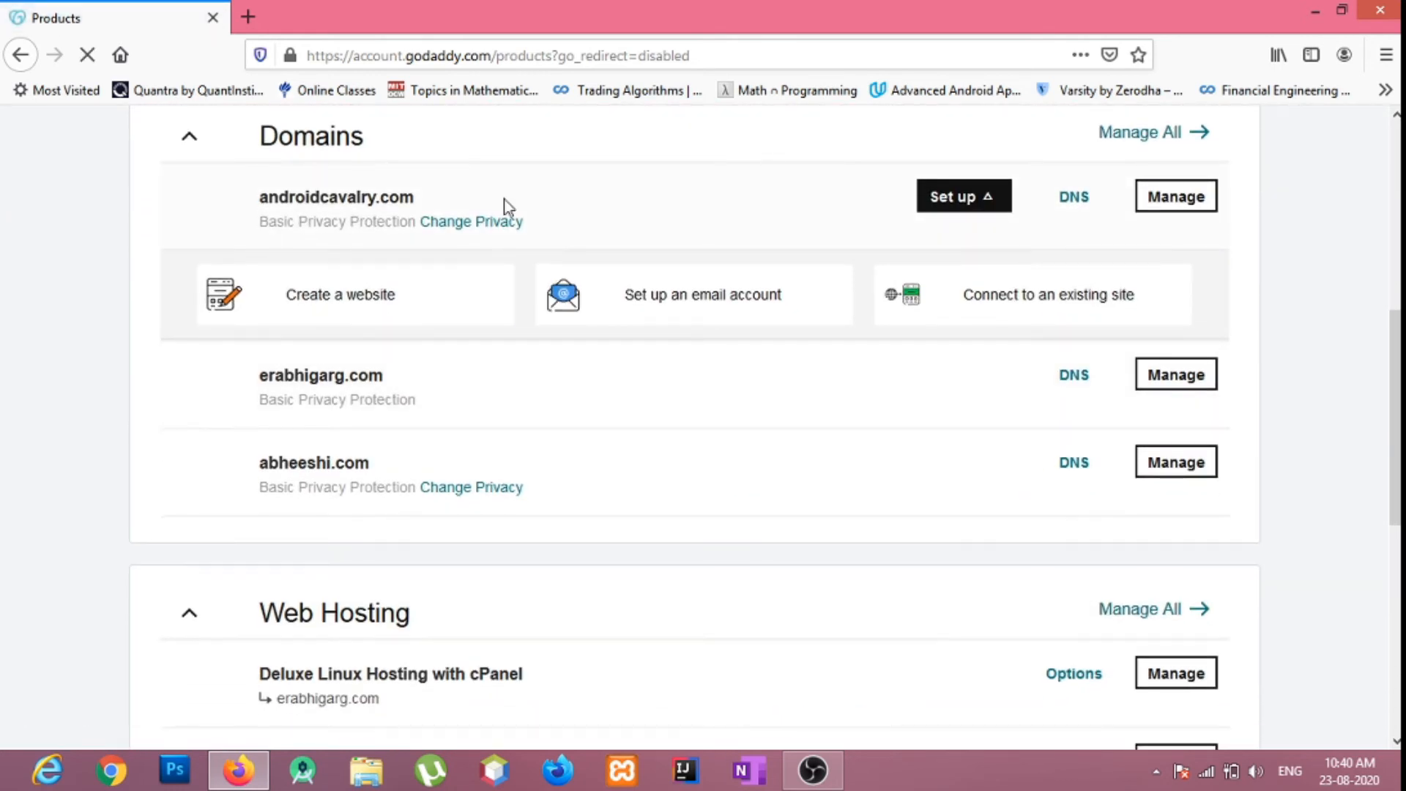
scroll(537, 293, "down", 5)
scroll(536, 306, "down", 3)
scroll(324, 220, "up", 2)
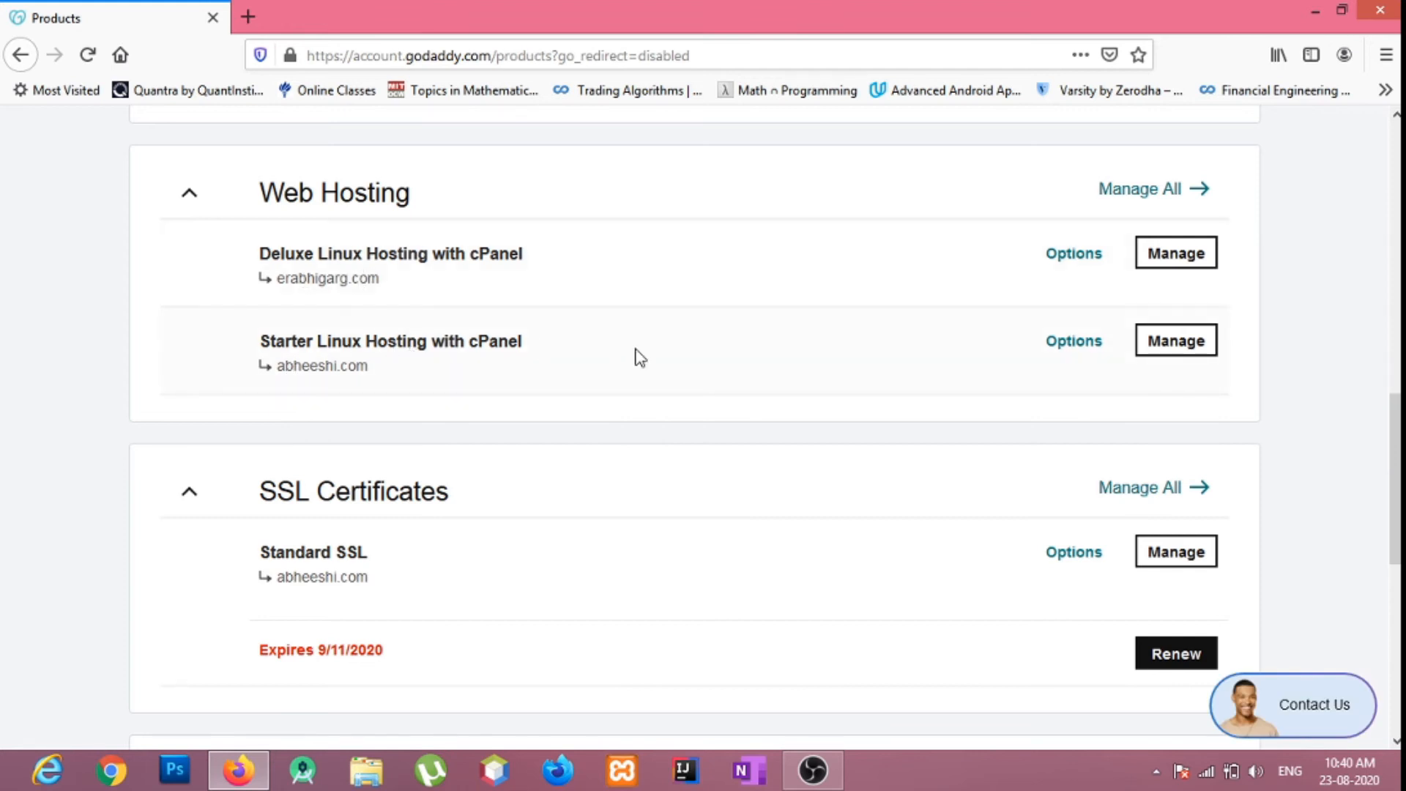
scroll(542, 343, "up", 3)
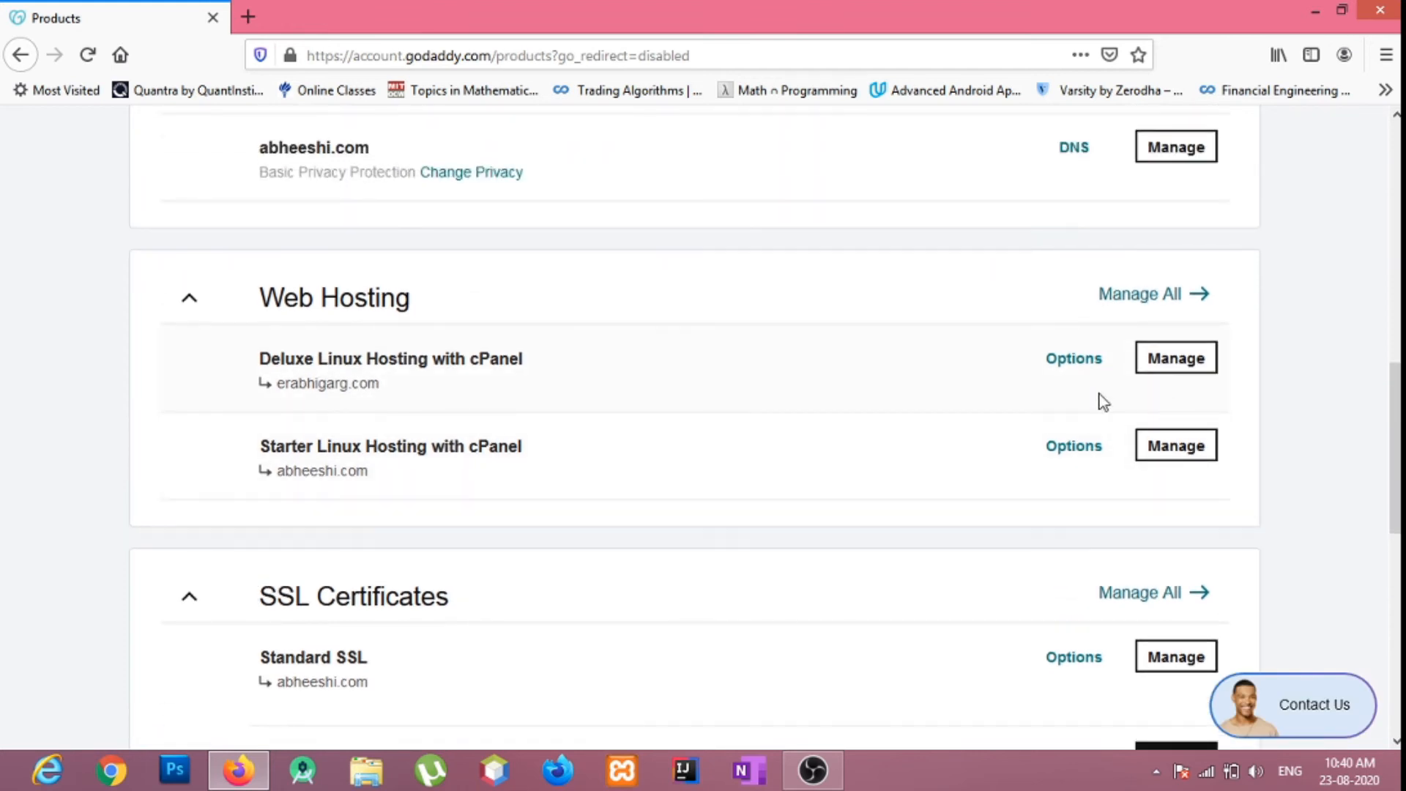
left_click(1174, 362)
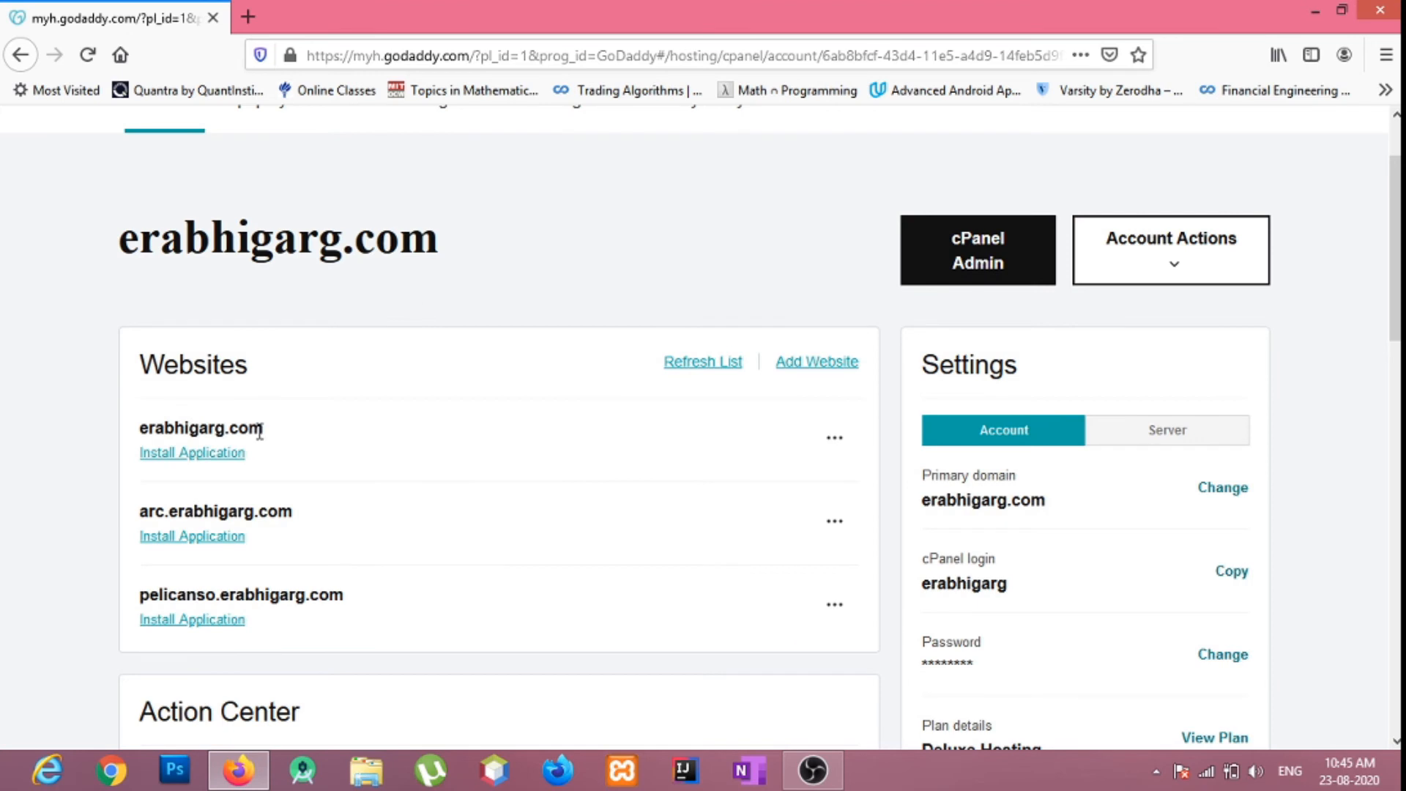
Step: Highlight the domain name heading on the hosting dashboard and open the plan's cPanel administration
scroll(296, 371, "up", 2)
left_click_drag(117, 348, 440, 348)
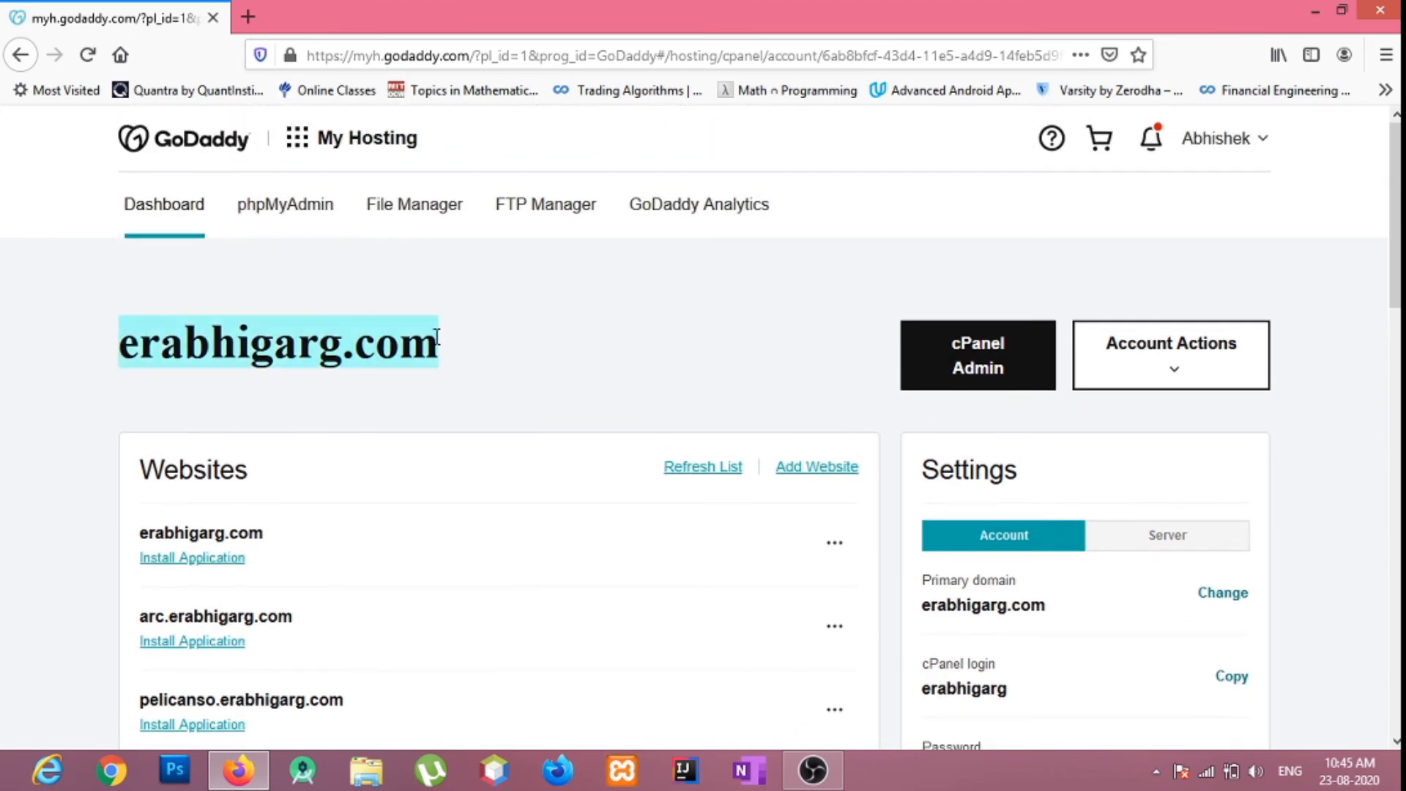
left_click(994, 354)
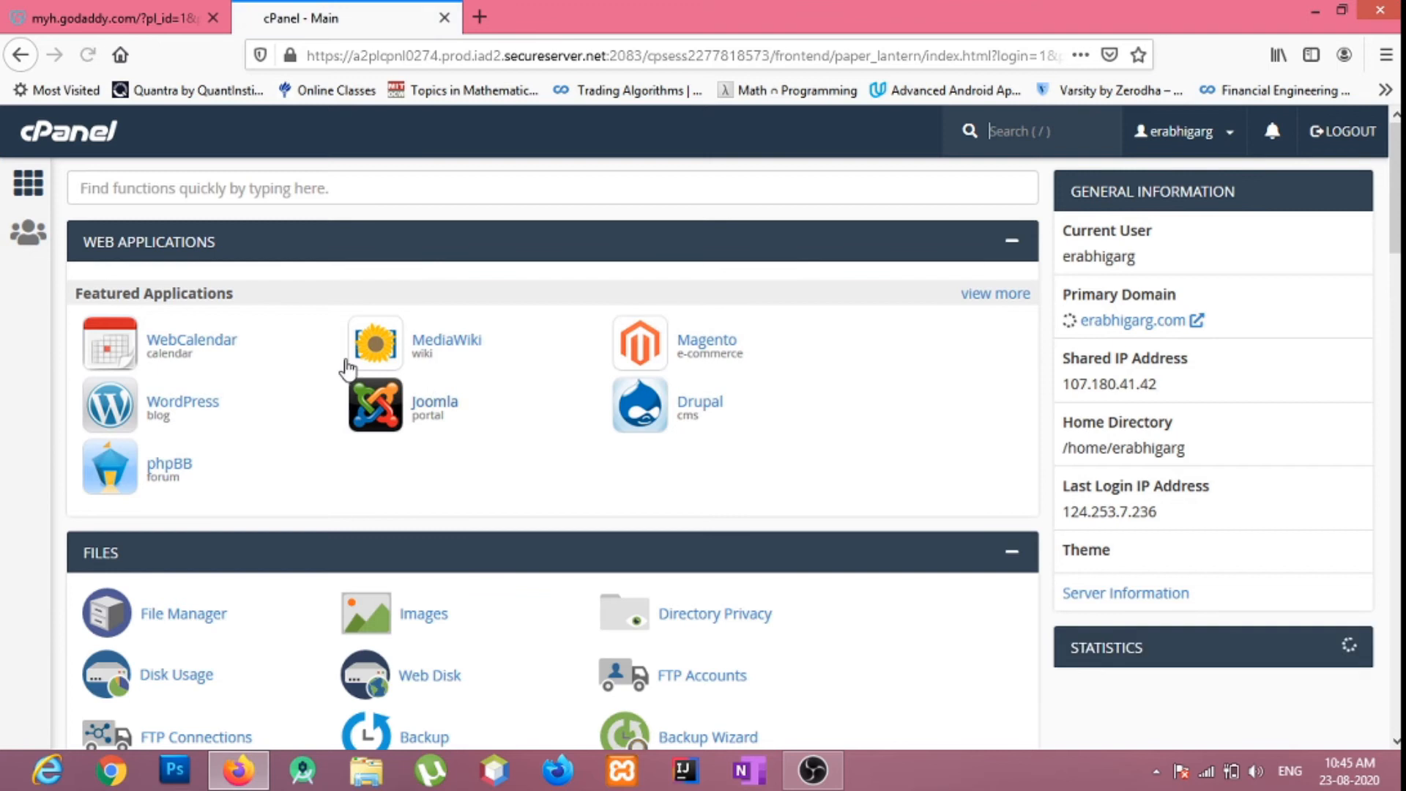
Step: Look over cPanel's file and database tools and open File Manager in a separate browser tab
scroll(13, 419, "down", 1)
scroll(13, 419, "down", 3)
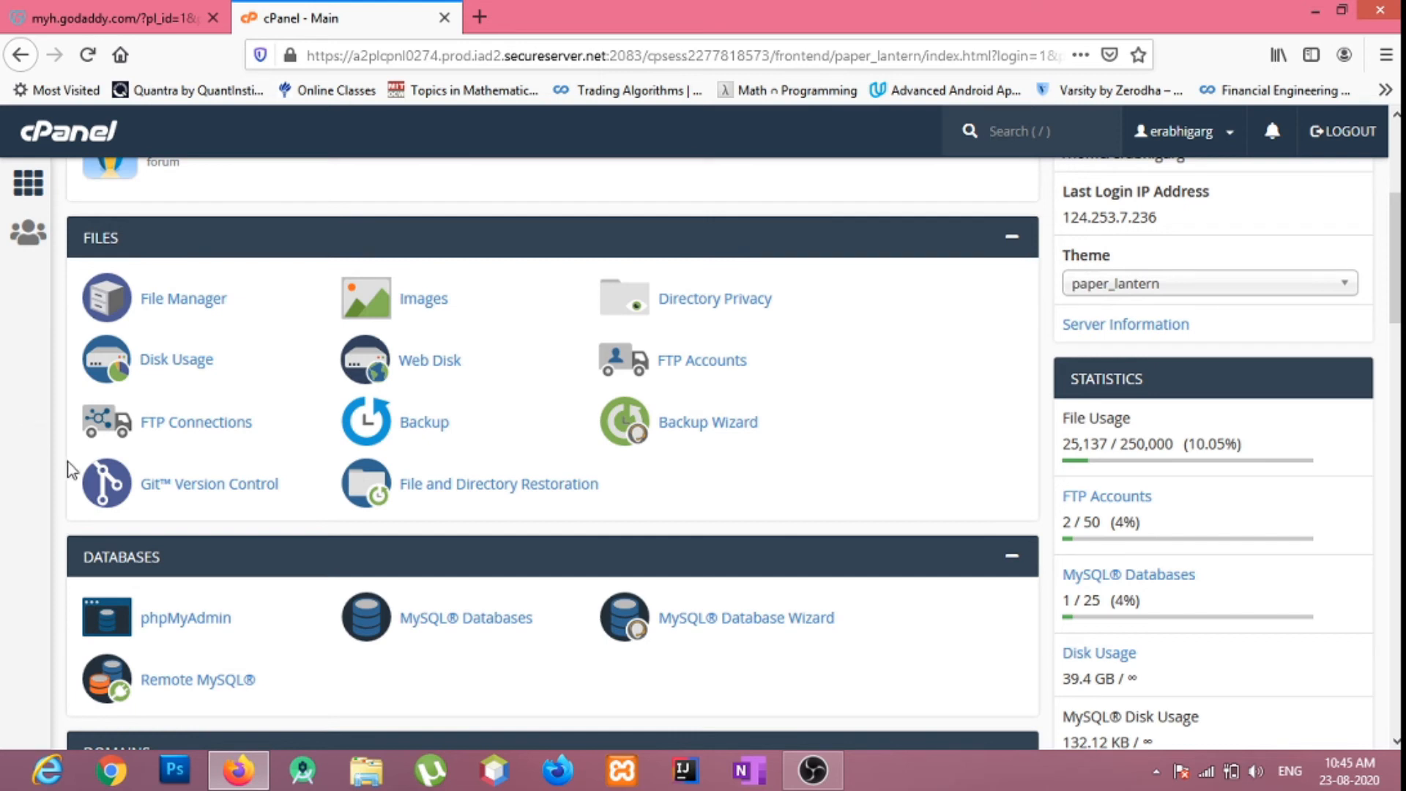
scroll(214, 396, "down", 4)
scroll(214, 396, "up", 5)
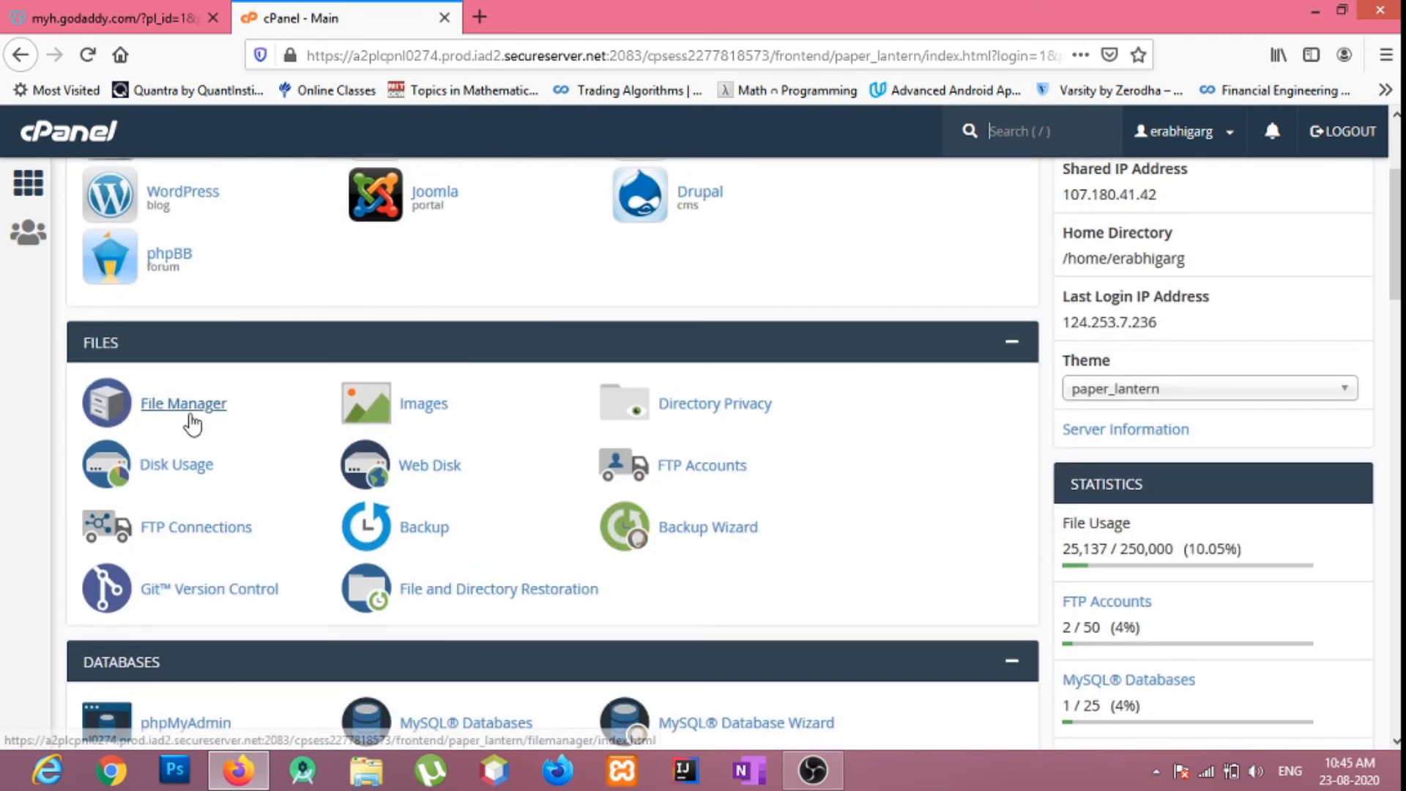
right_click(198, 409)
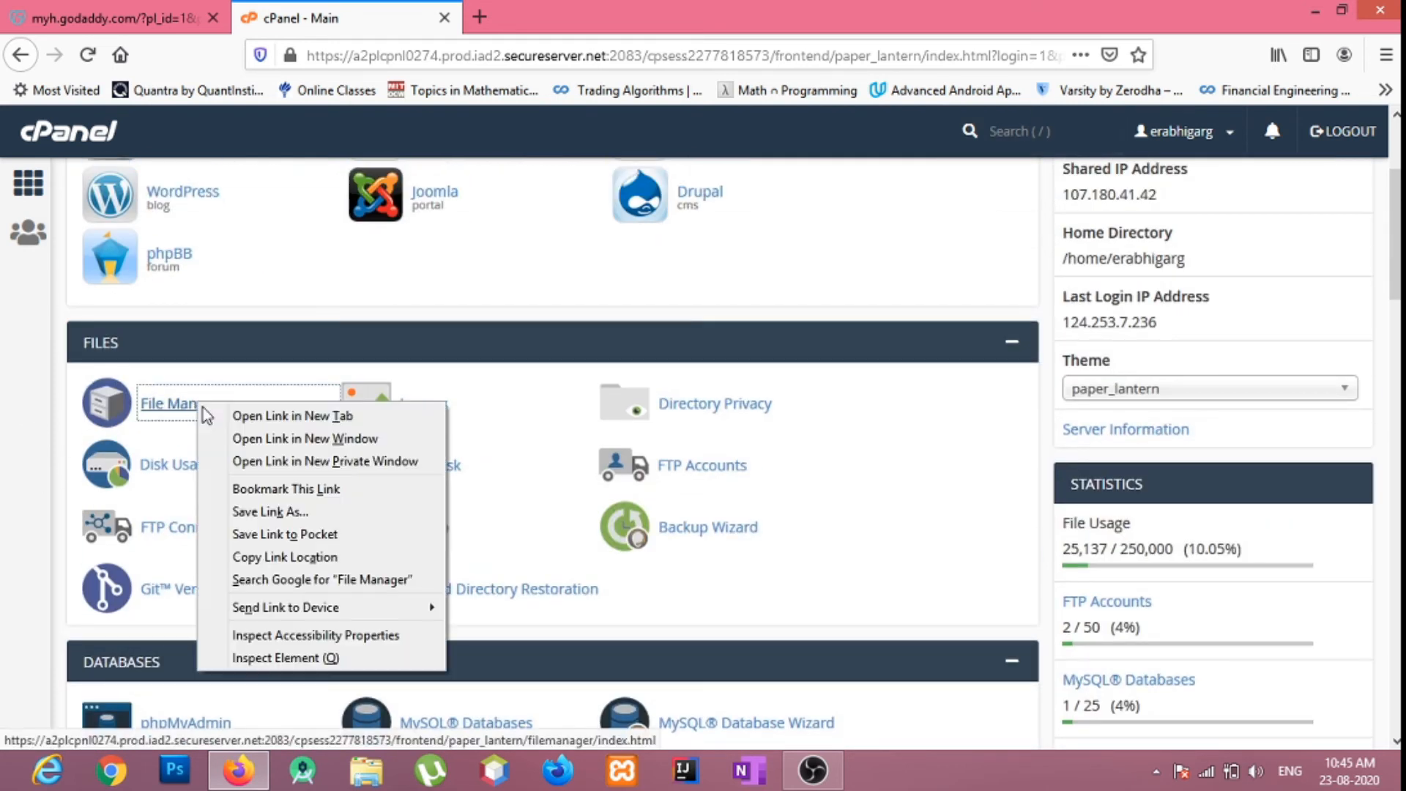
left_click(244, 416)
Step: Examine the tools on the cPanel main page, from phpMyAdmin and the web applications down to the Advanced section
scroll(255, 399, "down", 2)
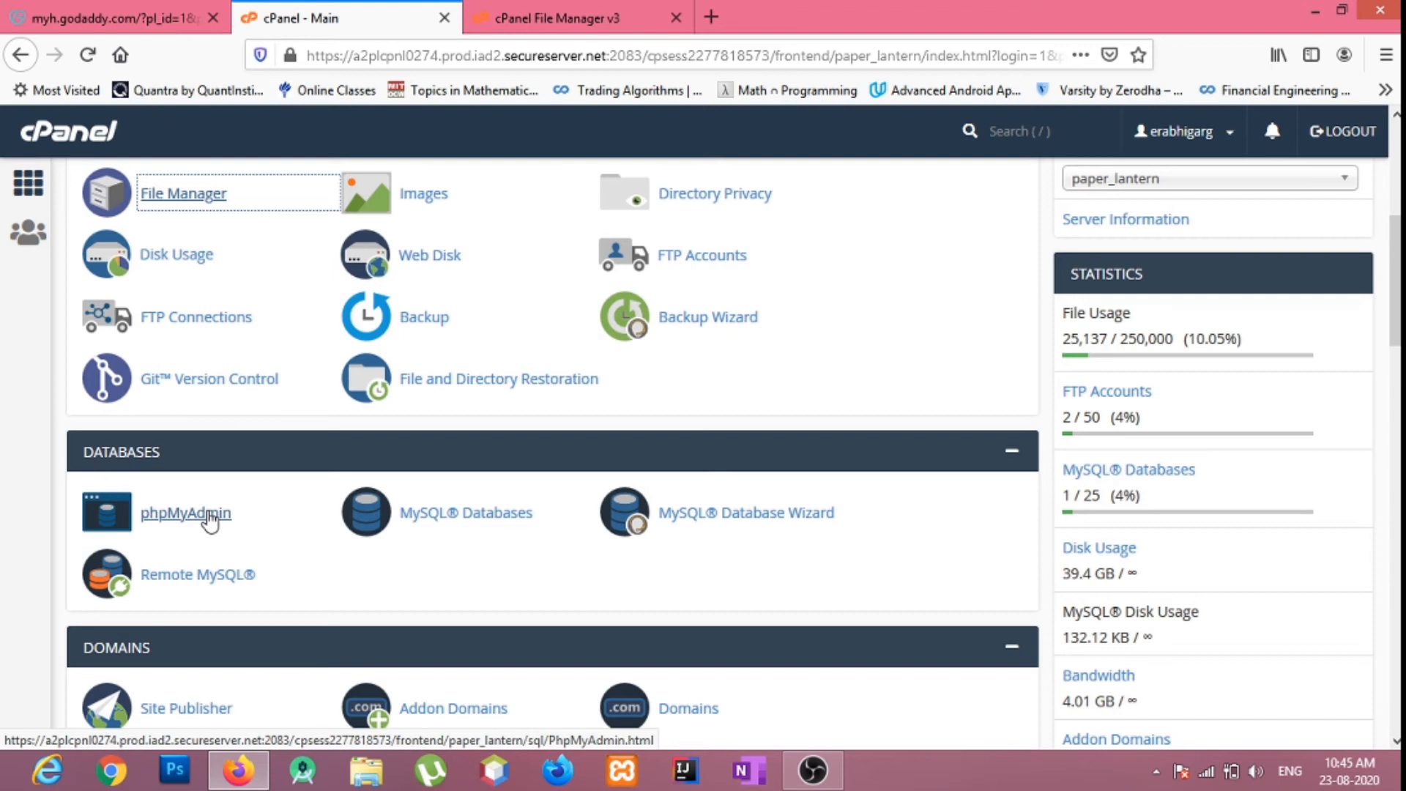
scroll(362, 486, "up", 4)
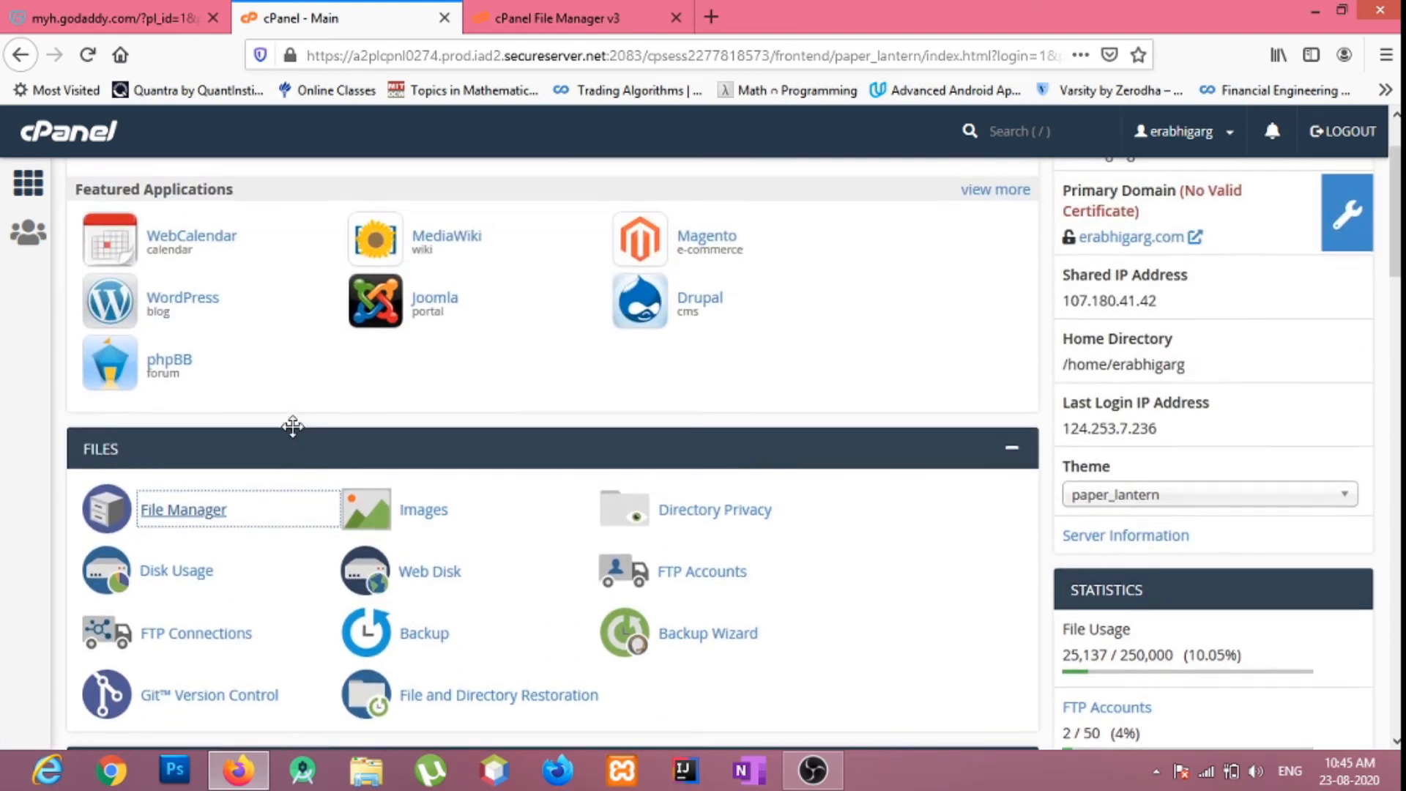
scroll(292, 432, "up", 2)
scroll(296, 436, "down", 20)
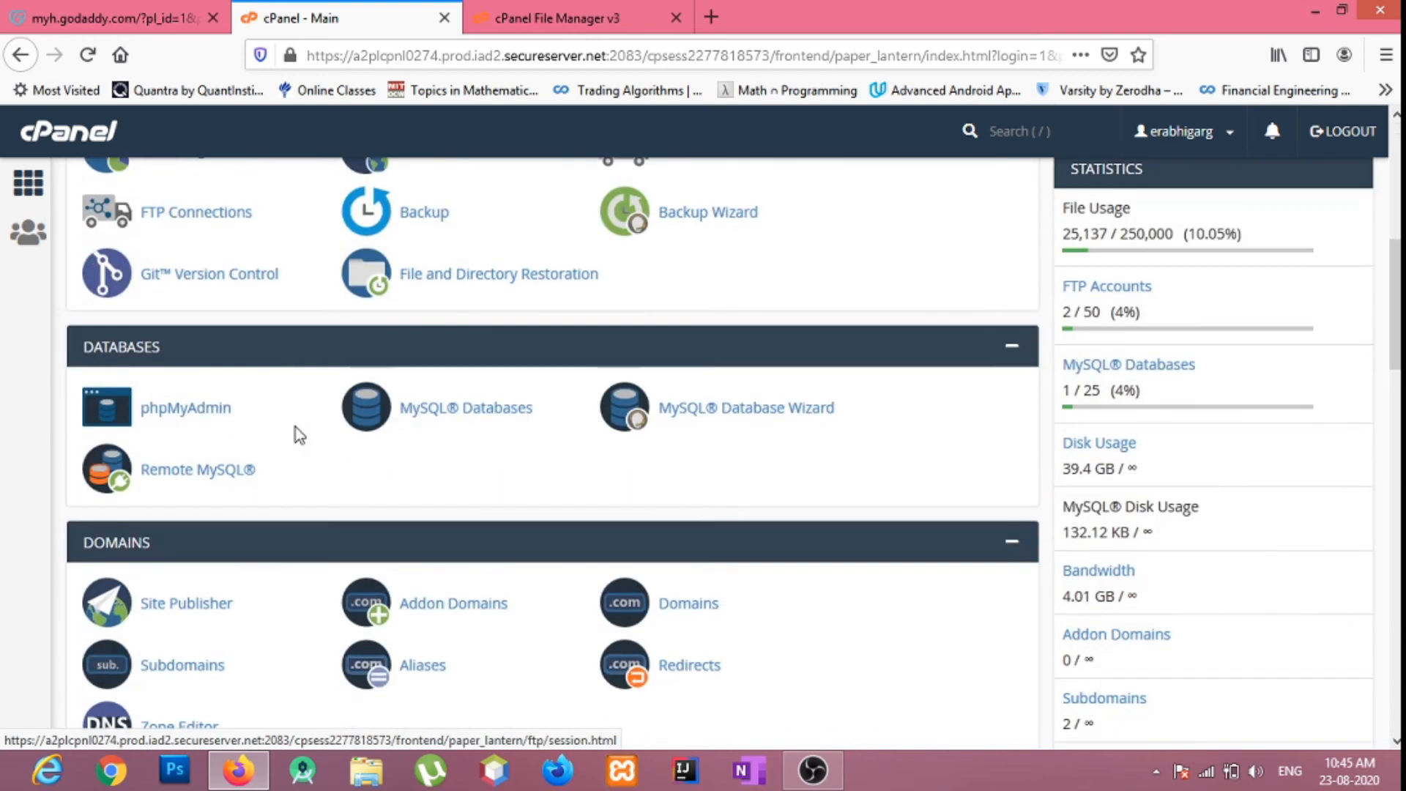
scroll(297, 438, "down", 8)
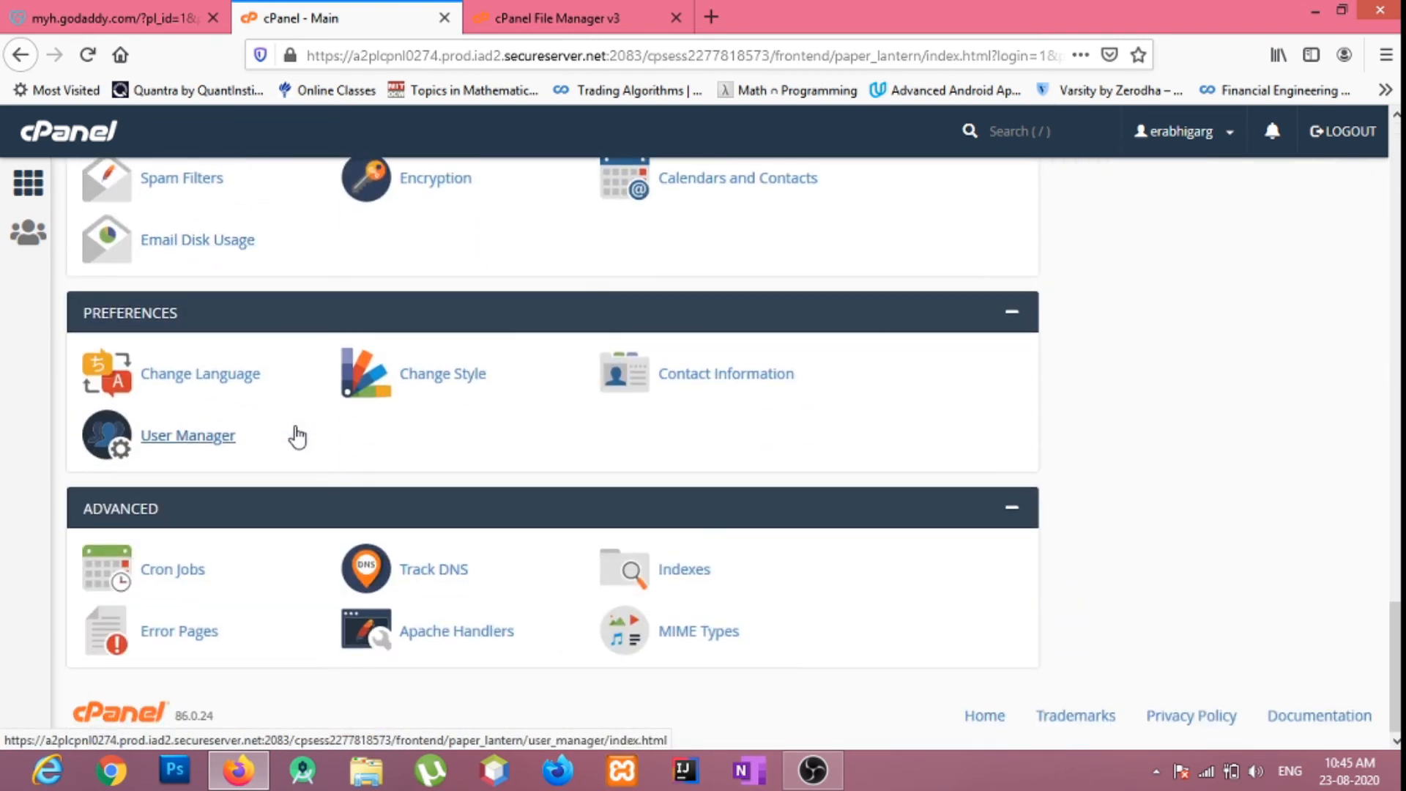
scroll(297, 438, "up", 15)
scroll(296, 437, "up", 10)
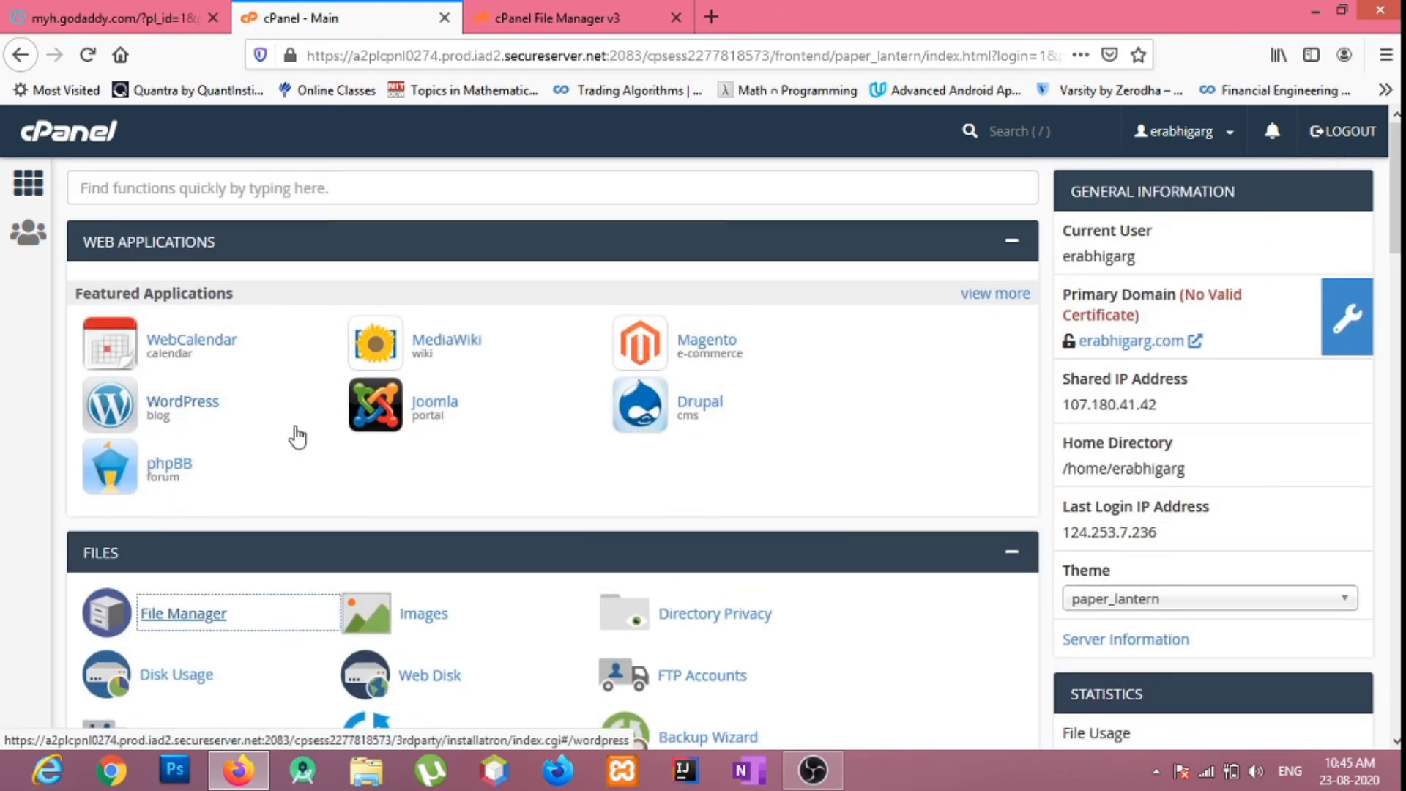
Step: Look through the website files in File Manager's public_html folder, then close File Manager
left_click(546, 13)
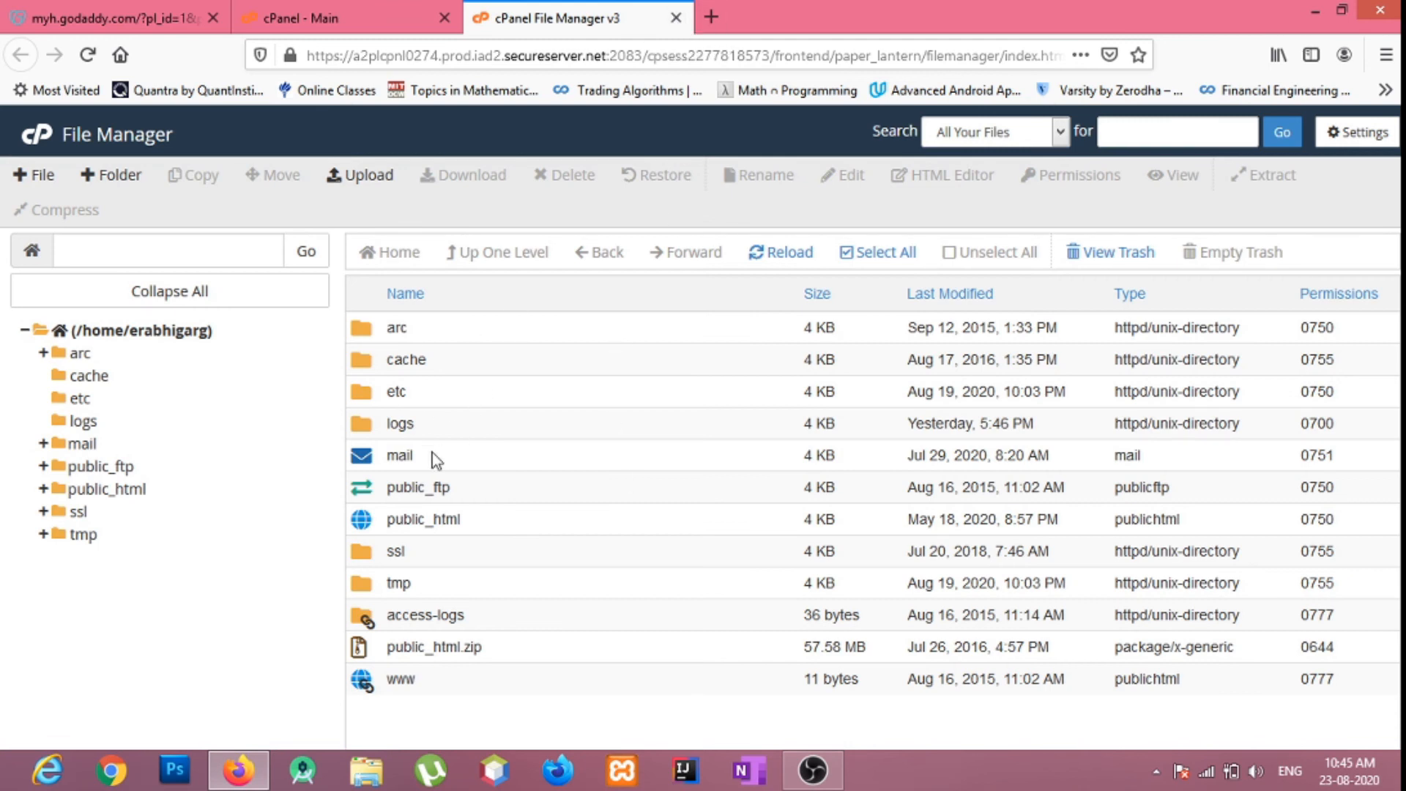
double_click(512, 523)
scroll(536, 561, "down", 5)
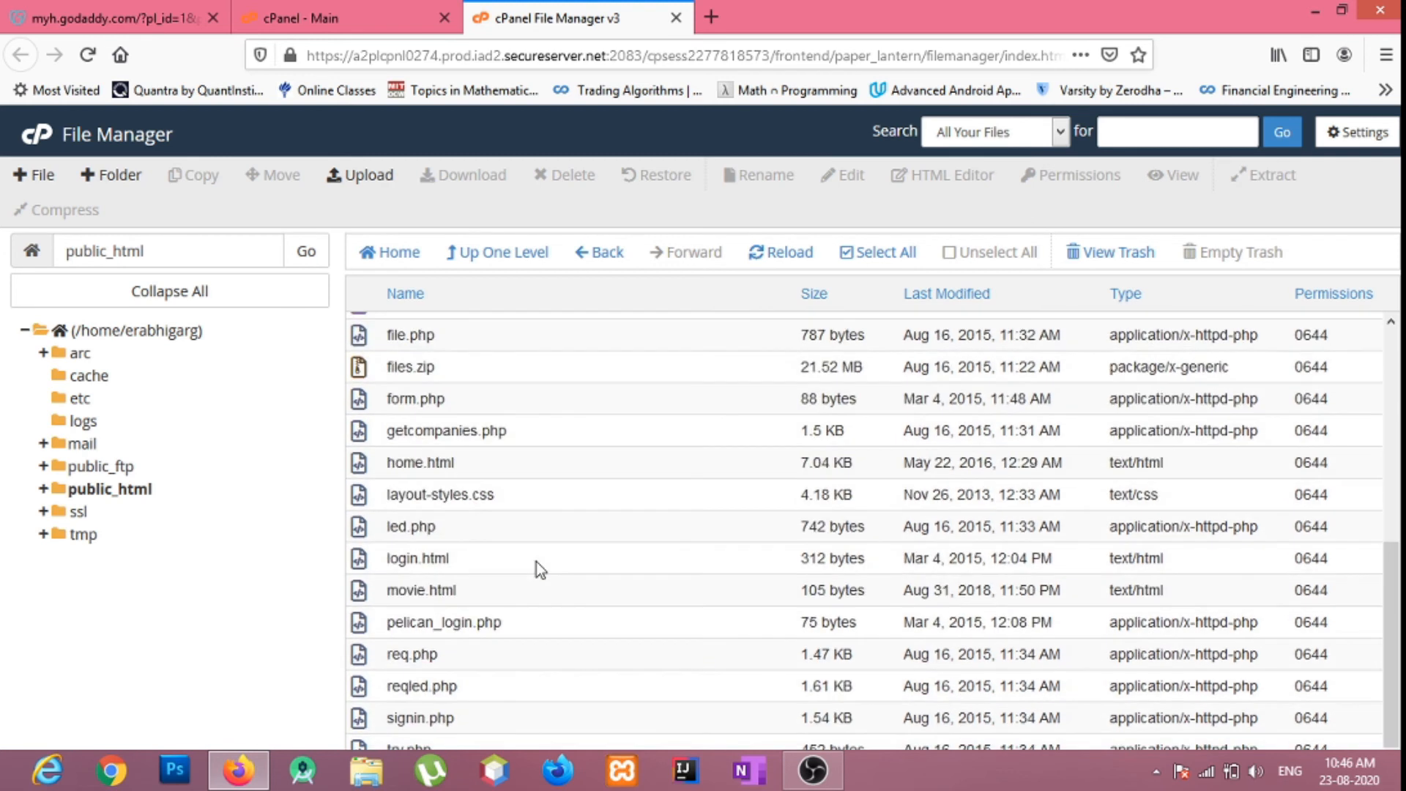
scroll(538, 570, "up", 5)
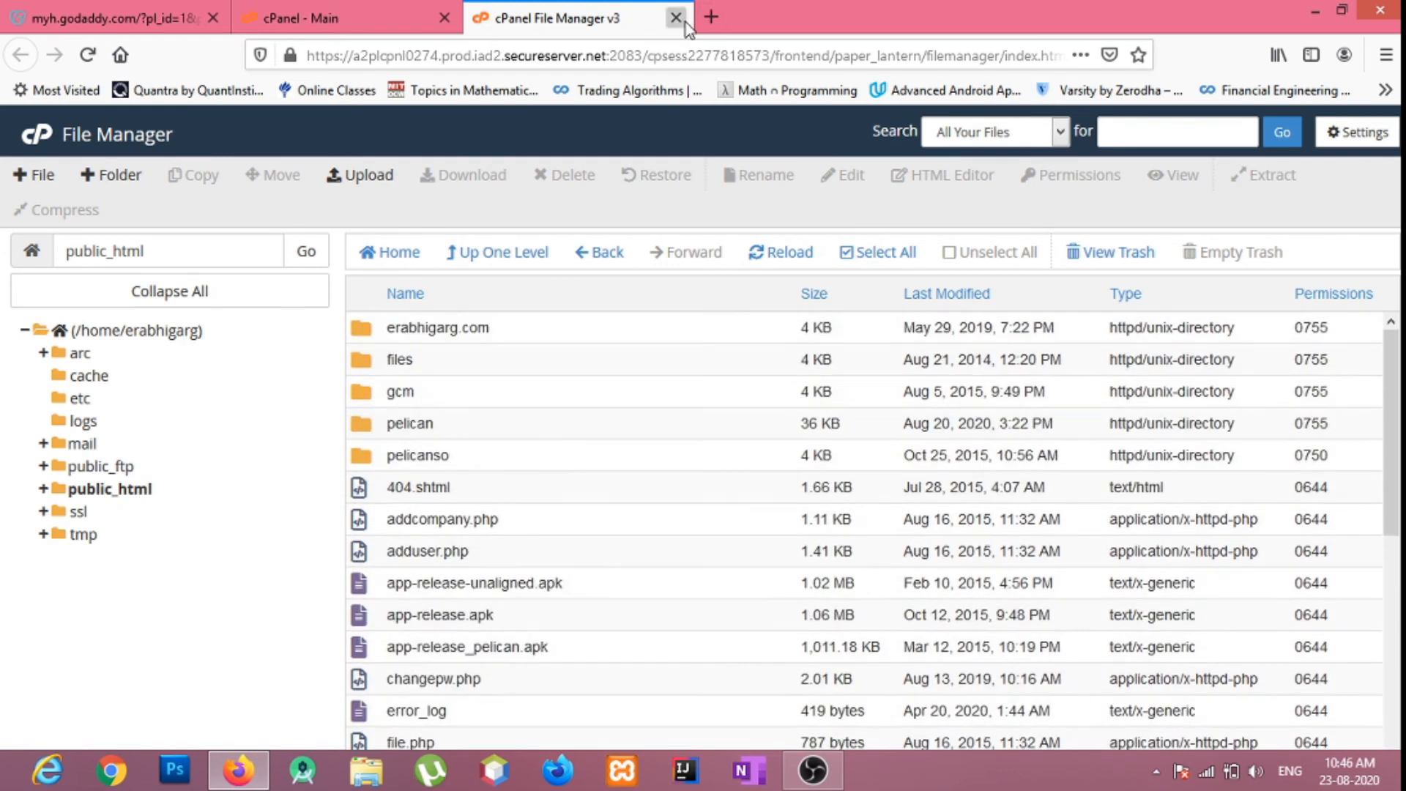
left_click(675, 17)
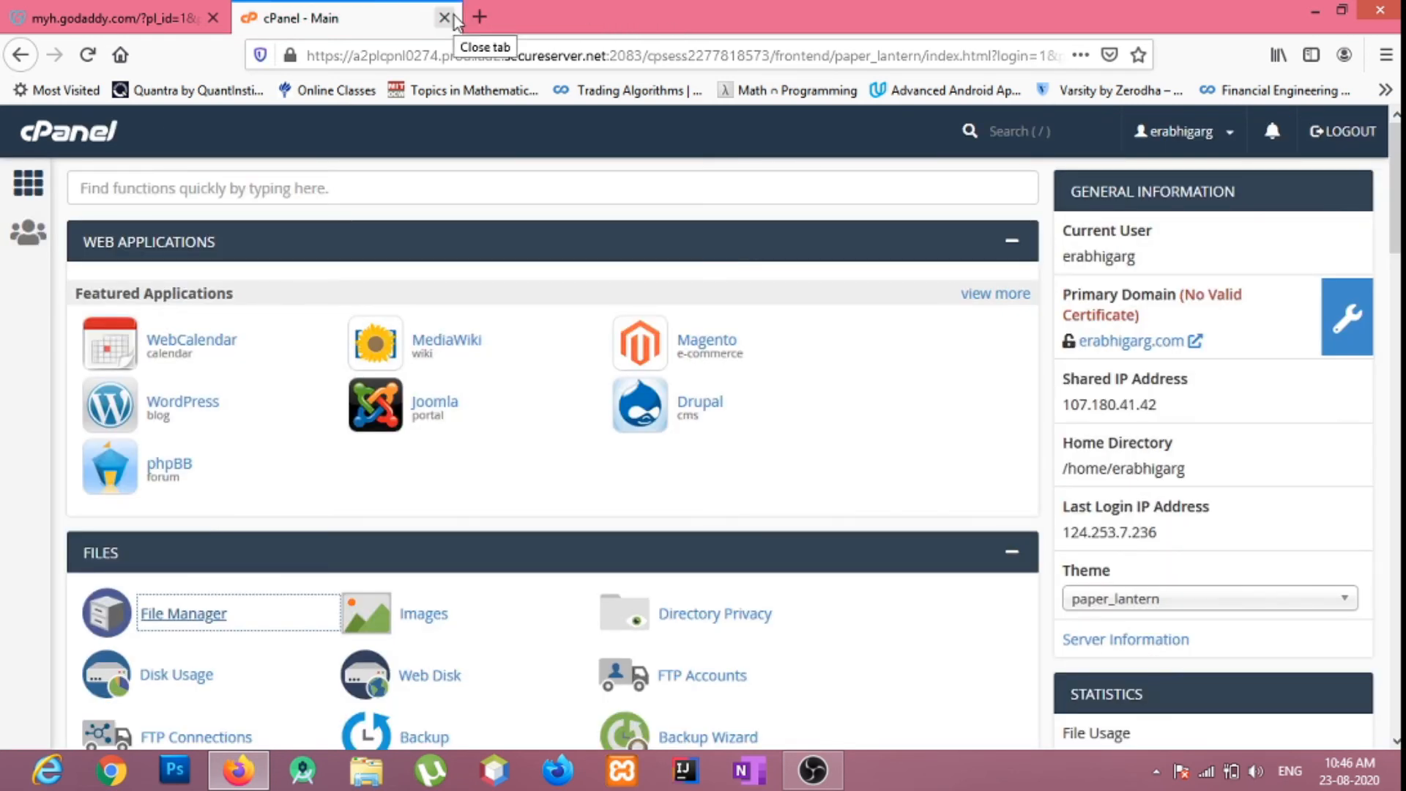
Step: Review cPanel's Files, Databases, Software, Security, Email, Preferences and Advanced sections, including the Python app setup option
scroll(491, 304, "down", 4)
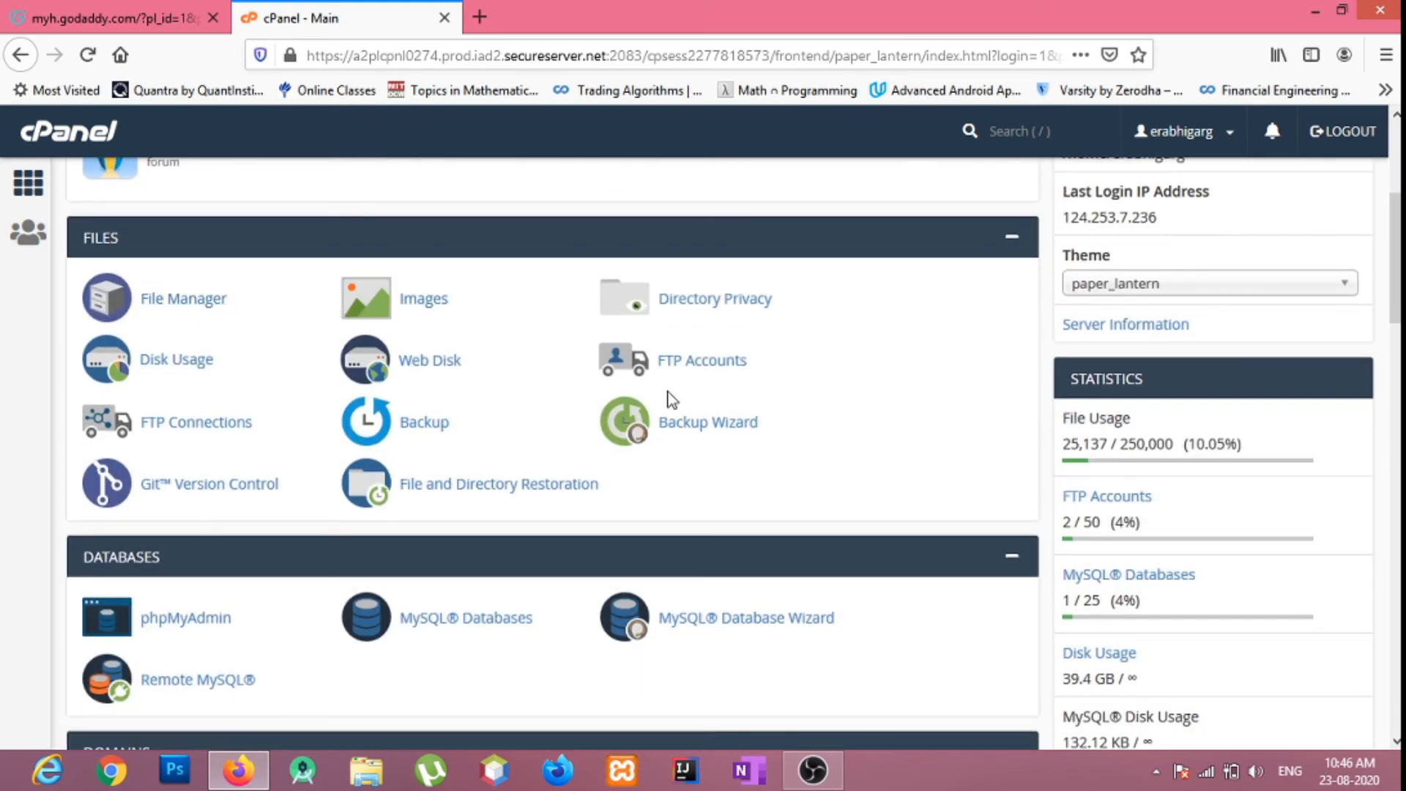
scroll(673, 399, "down", 10)
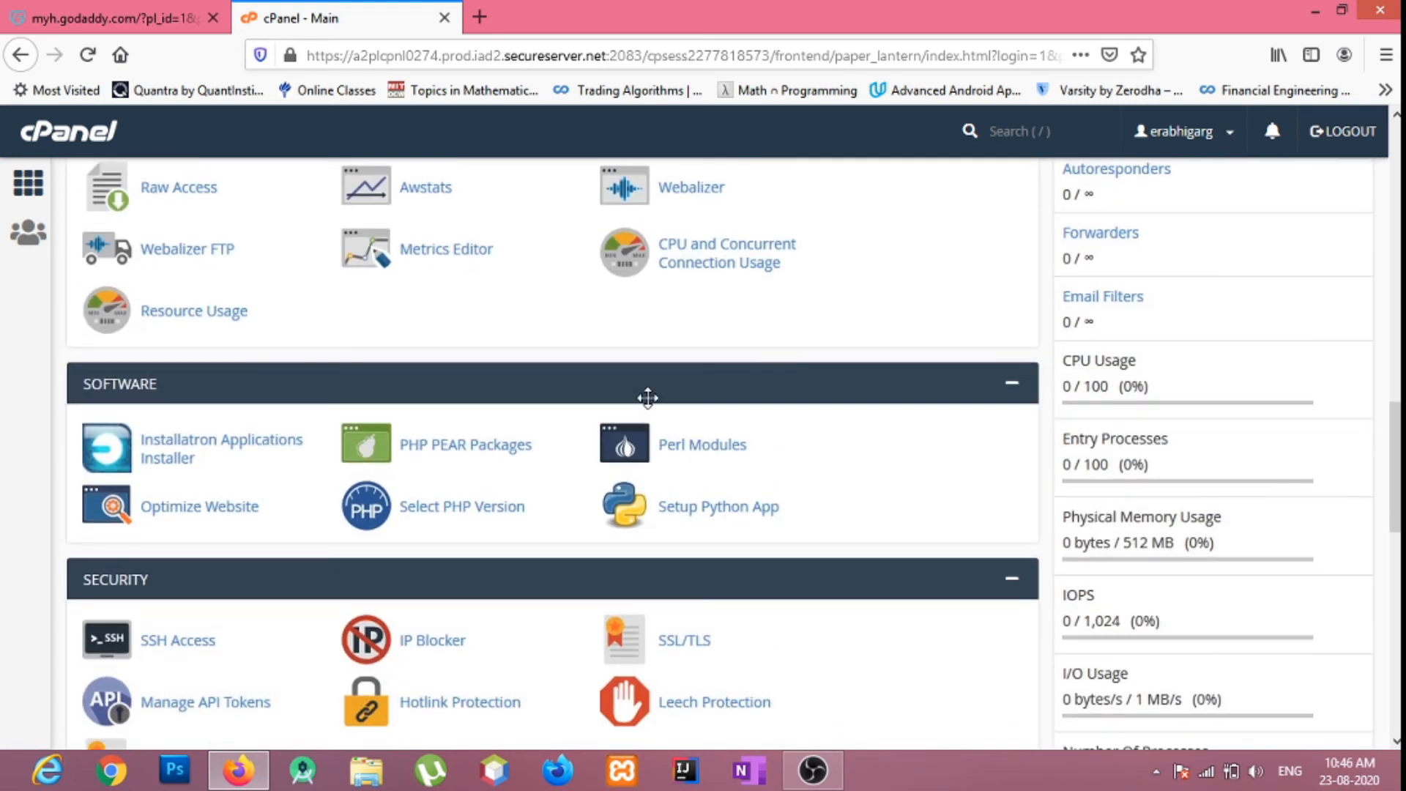
scroll(647, 398, "down", 4)
scroll(650, 410, "up", 3)
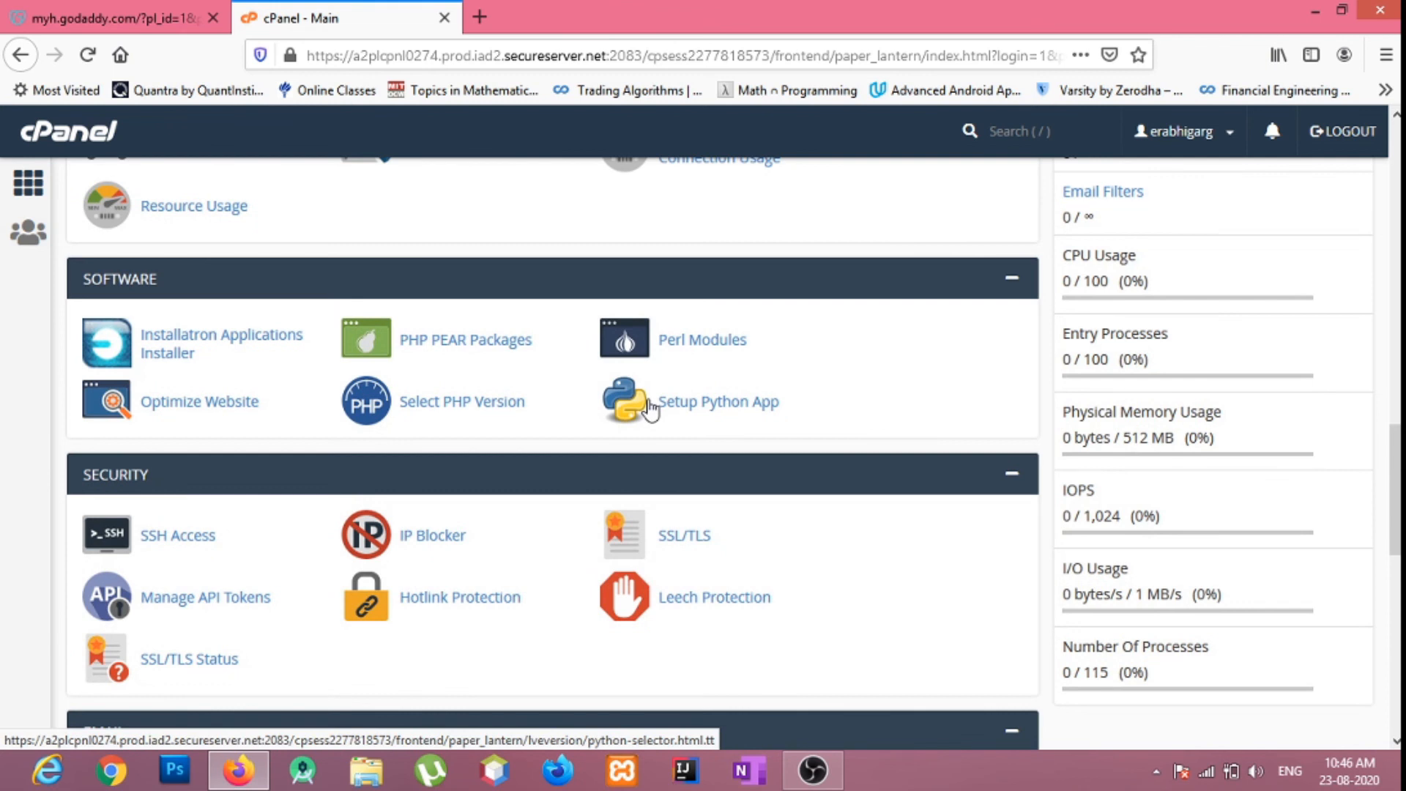
scroll(650, 411, "down", 9)
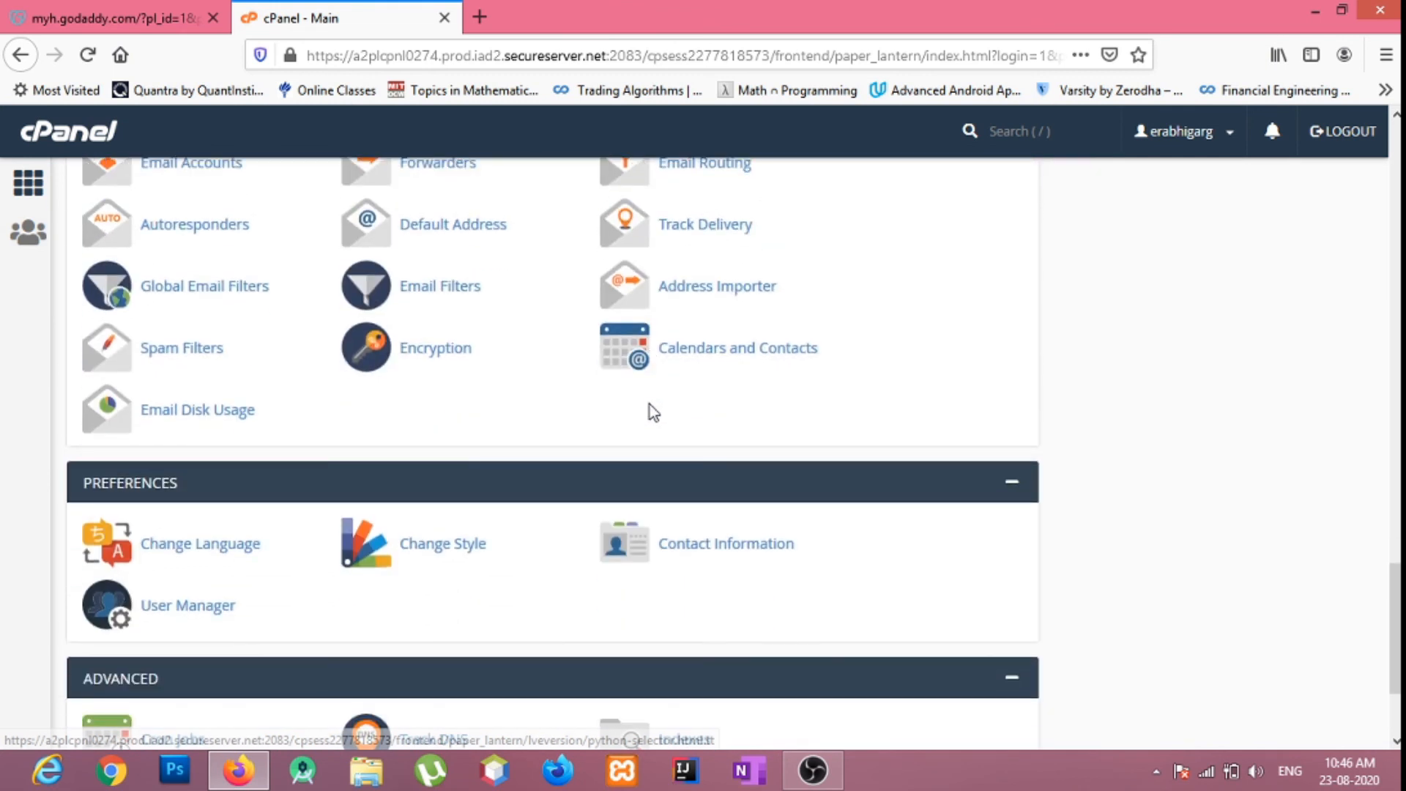
scroll(665, 460, "down", 3)
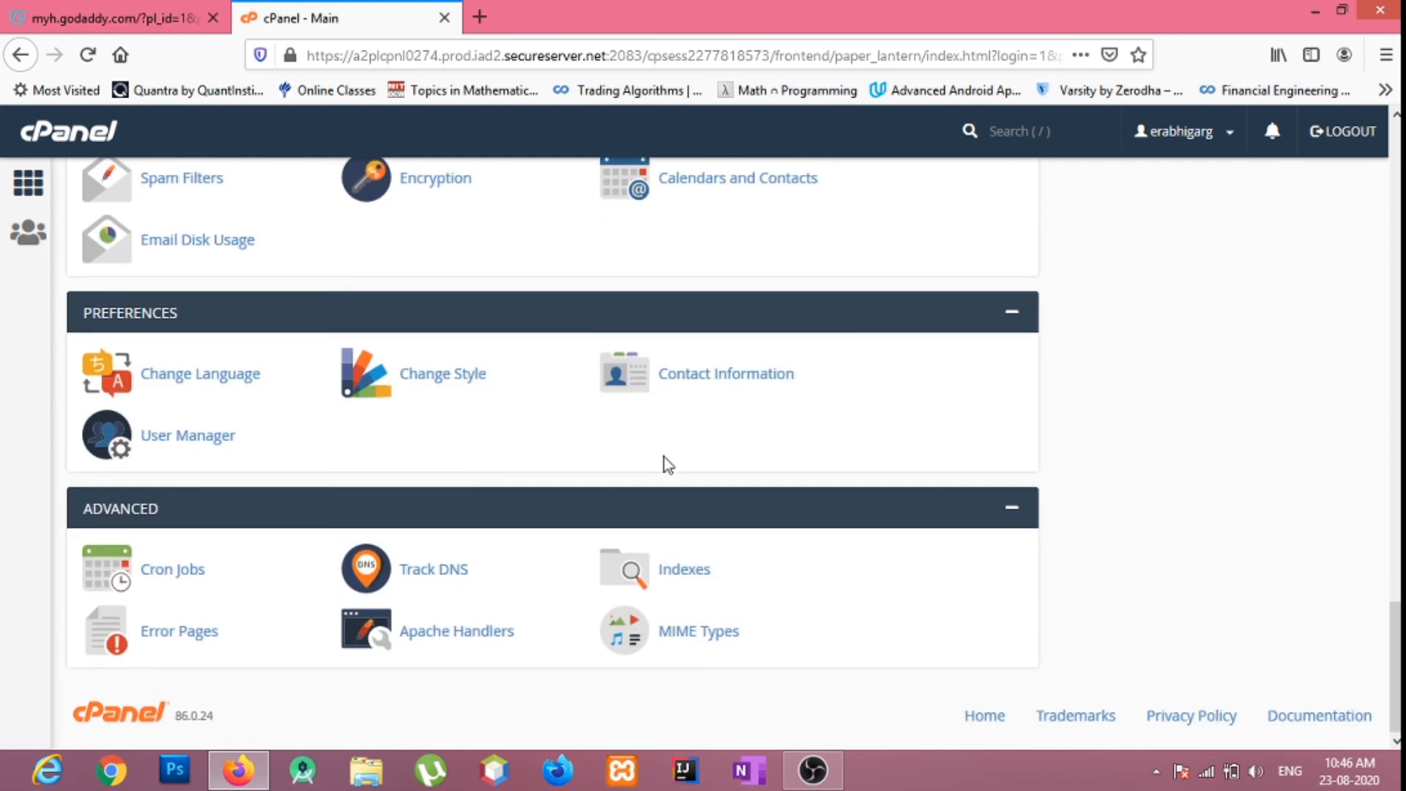
scroll(668, 466, "up", 20)
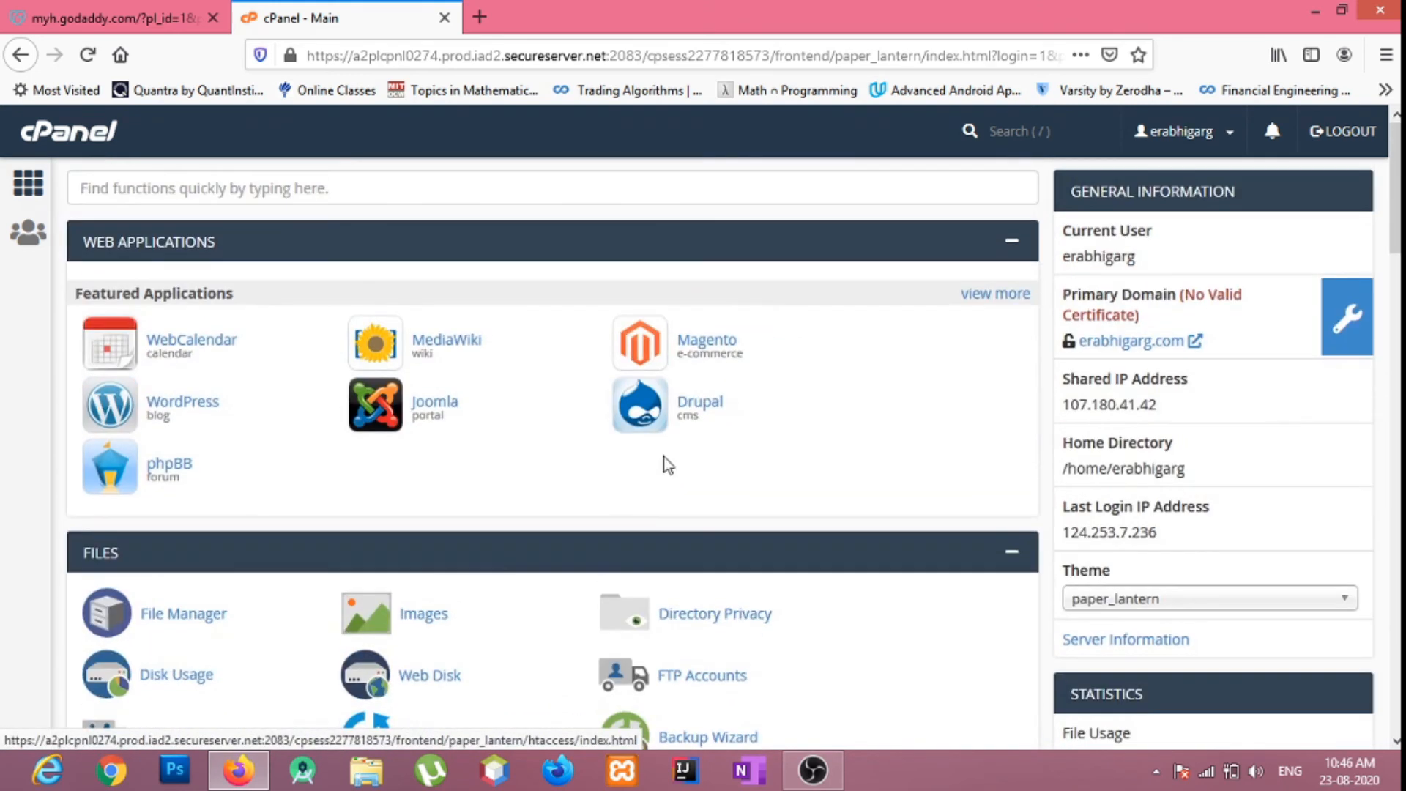
Step: Open the full Installatron applications list and examine the Community Building, Content Management, and e-Commerce and Business apps
left_click(985, 306)
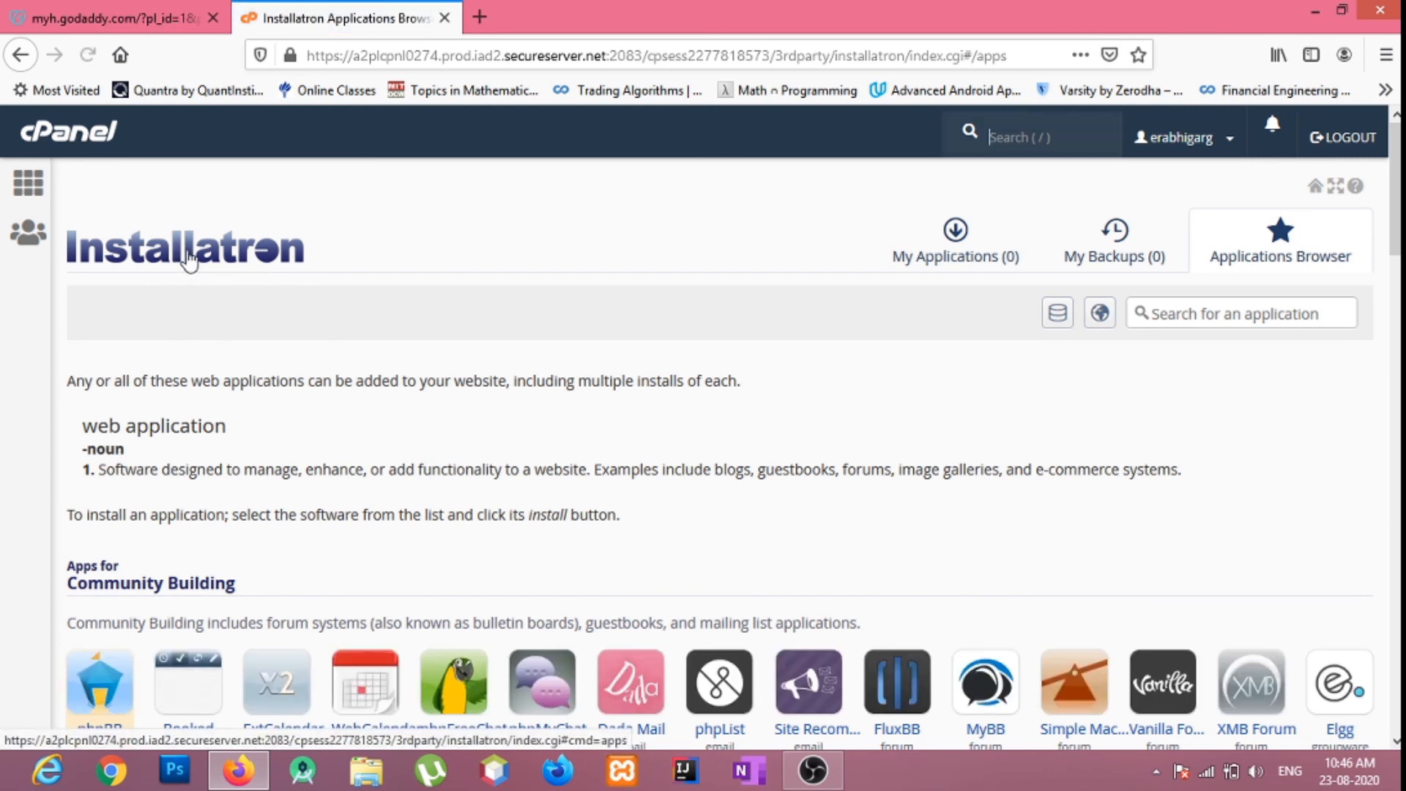
scroll(375, 409, "down", 3)
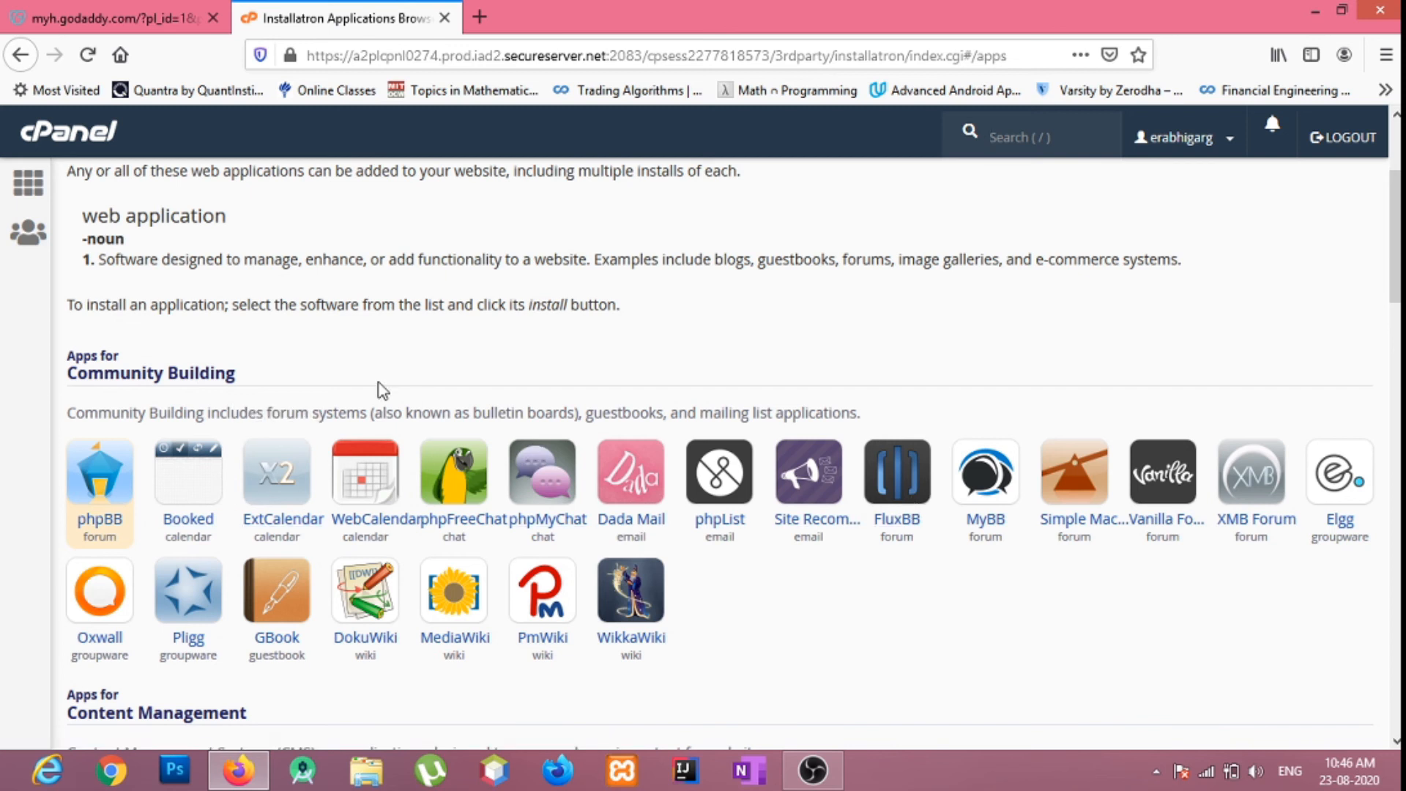
scroll(228, 364, "down", 4)
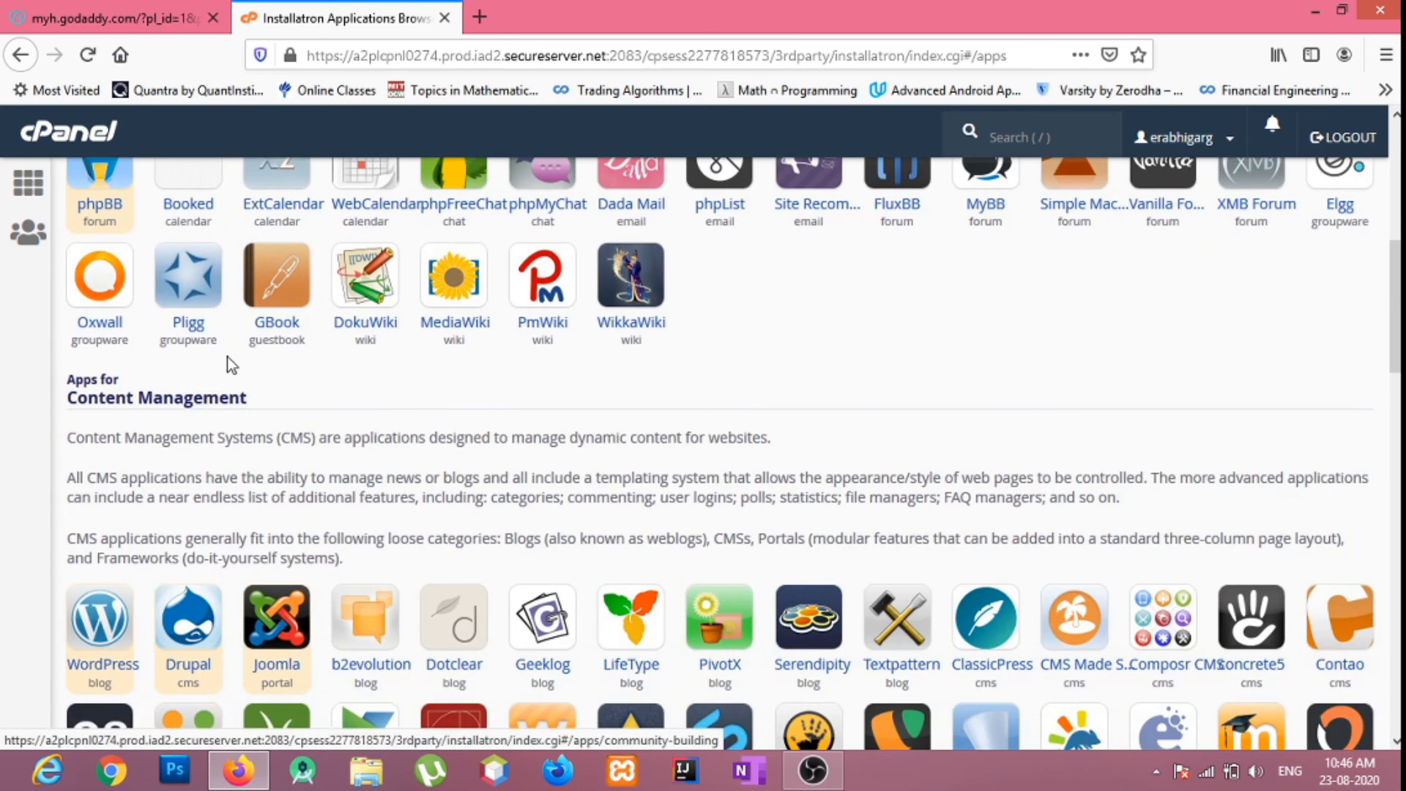
scroll(227, 358, "down", 4)
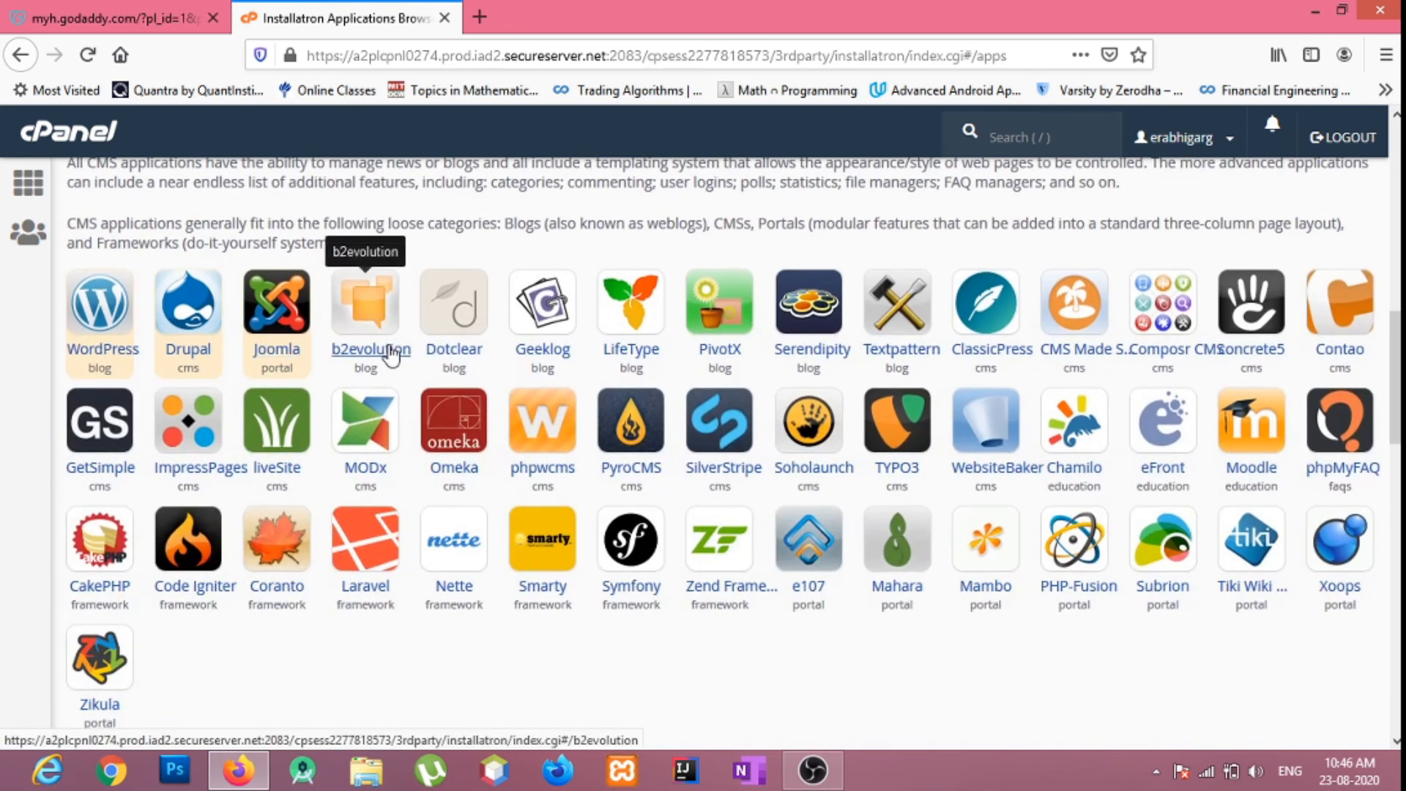
scroll(393, 619, "down", 4)
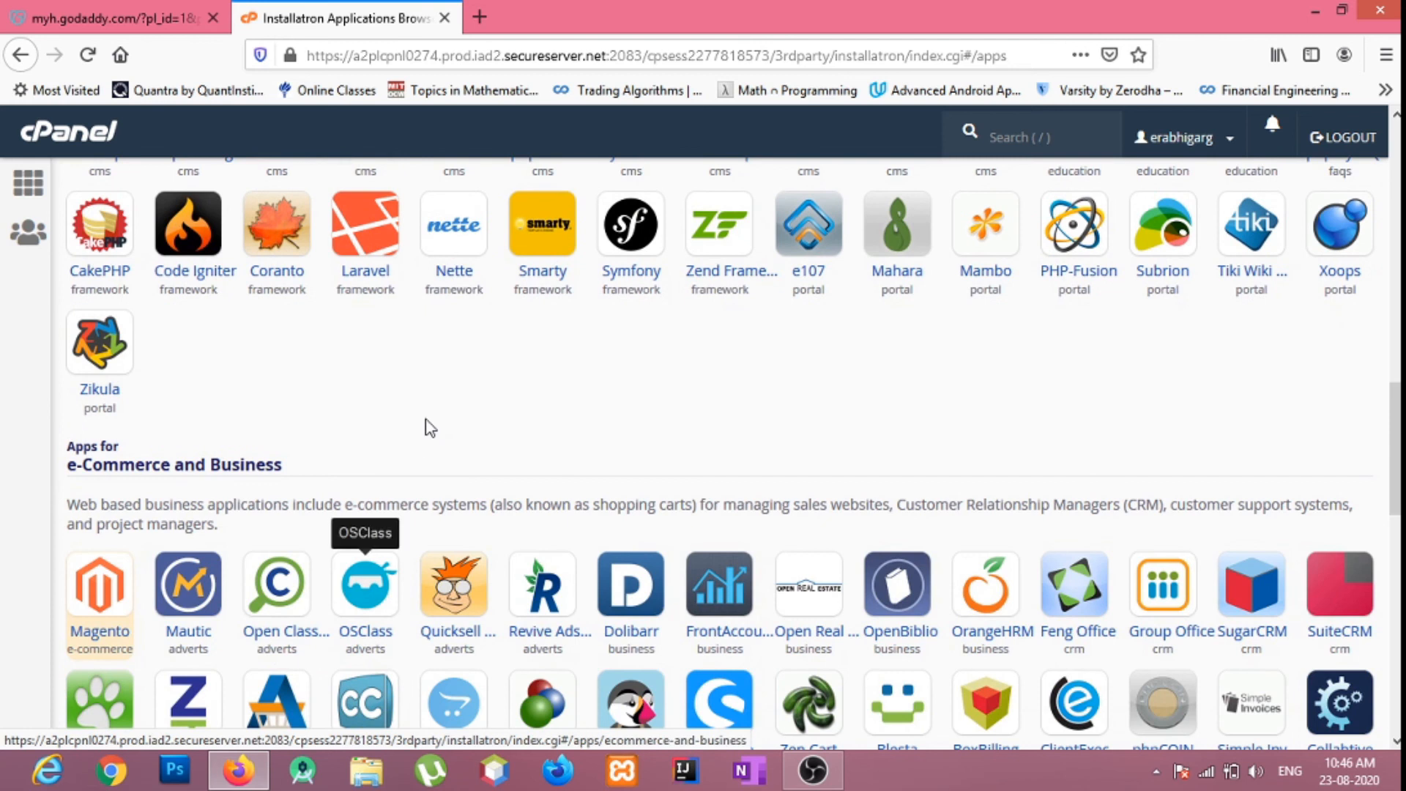
scroll(427, 443, "down", 4)
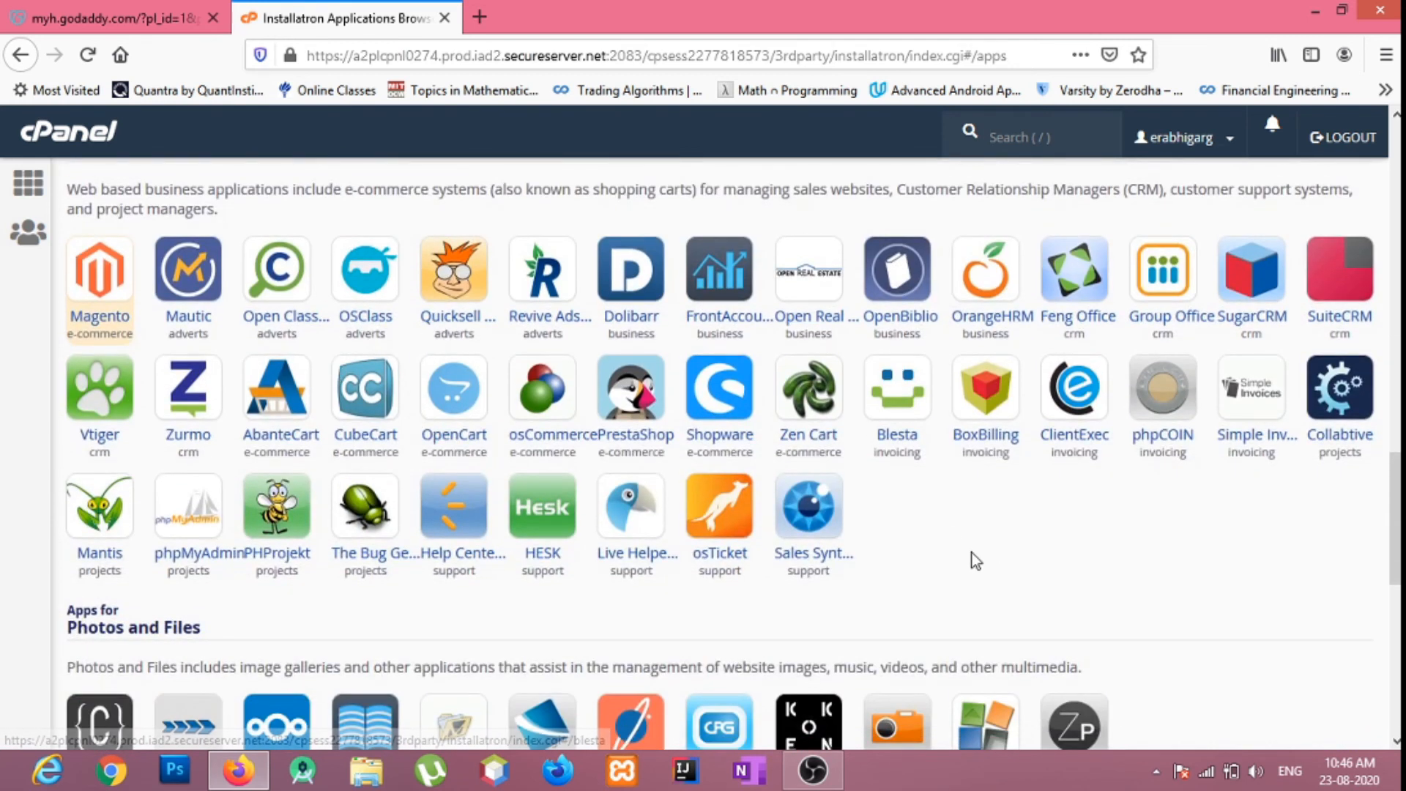